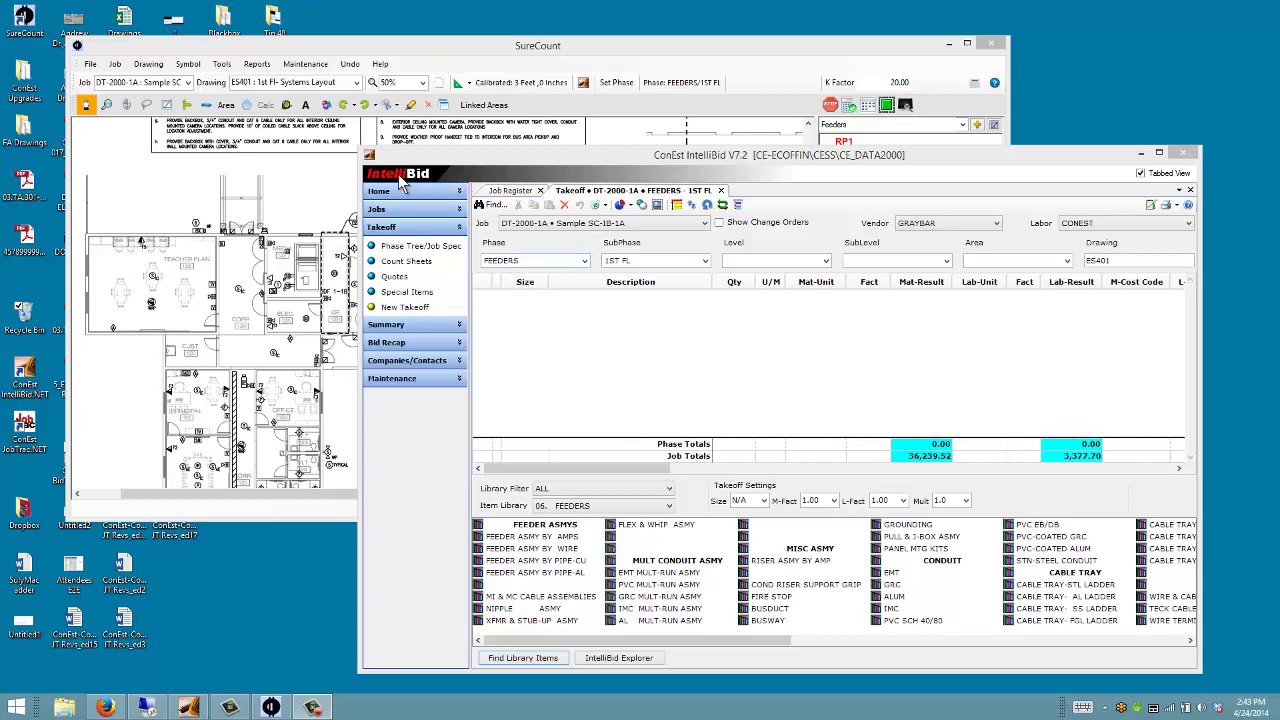
Check the SubPhase options of the FEEDERS takeoff, switch to SureCount and check its list of drawings.
{"action": "left_click", "coordinate": [416, 263]}
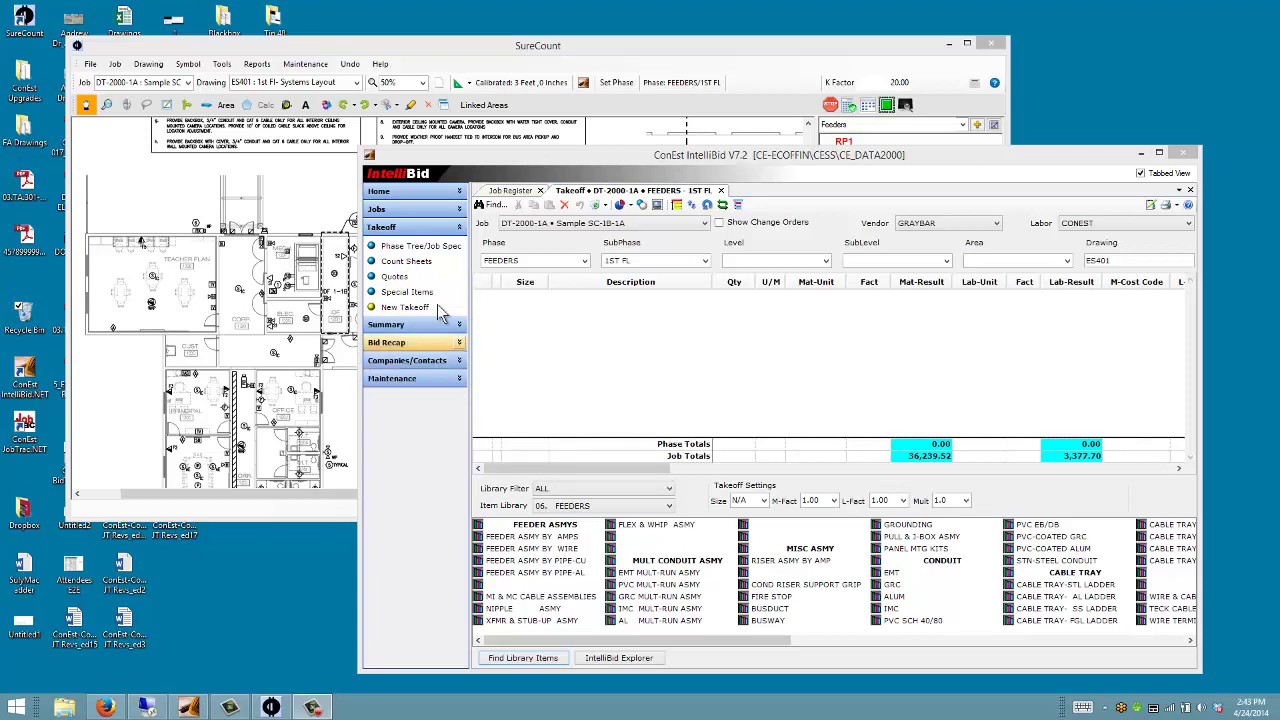
{"action": "left_click", "coordinate": [630, 261]}
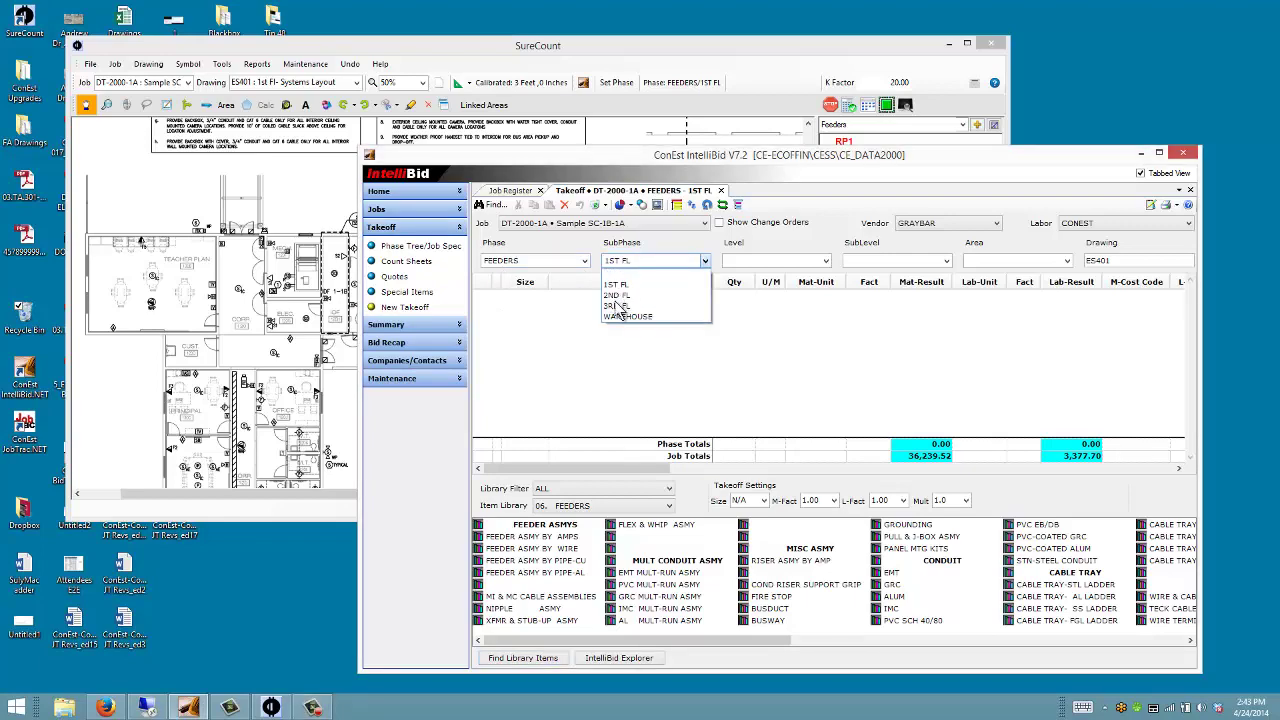
{"action": "left_click", "coordinate": [576, 68]}
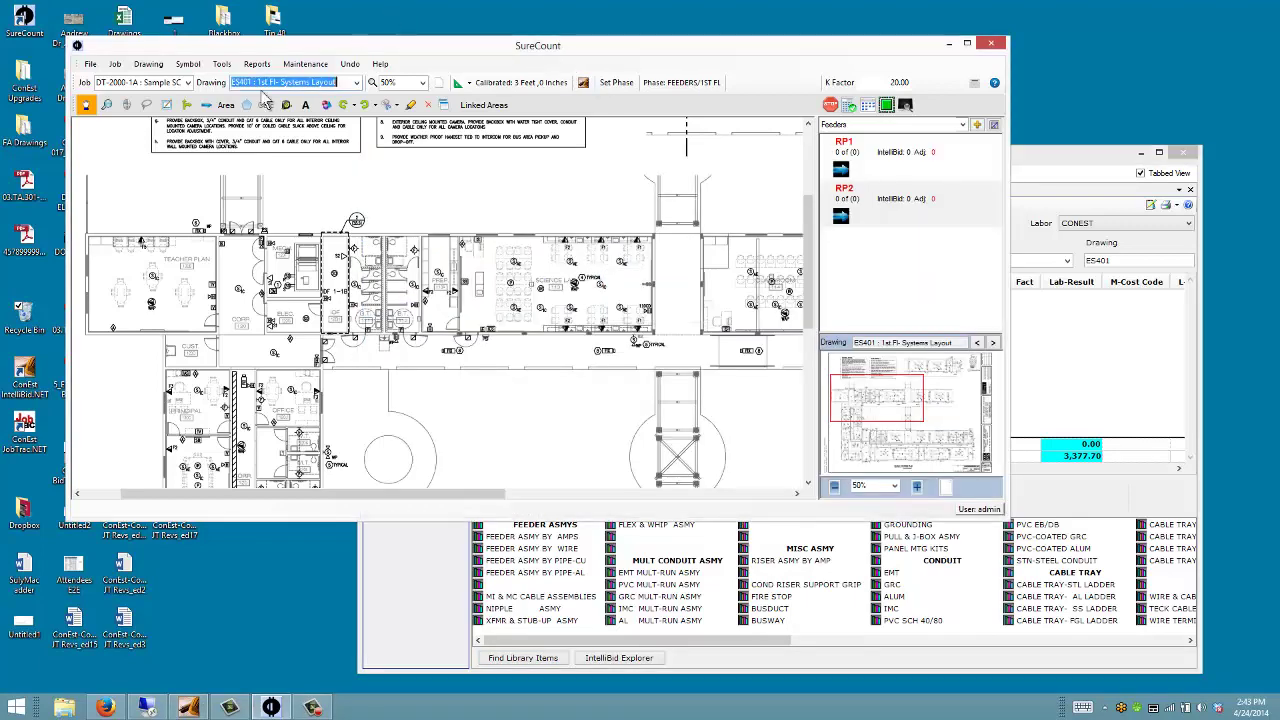
{"action": "left_click", "coordinate": [356, 83]}
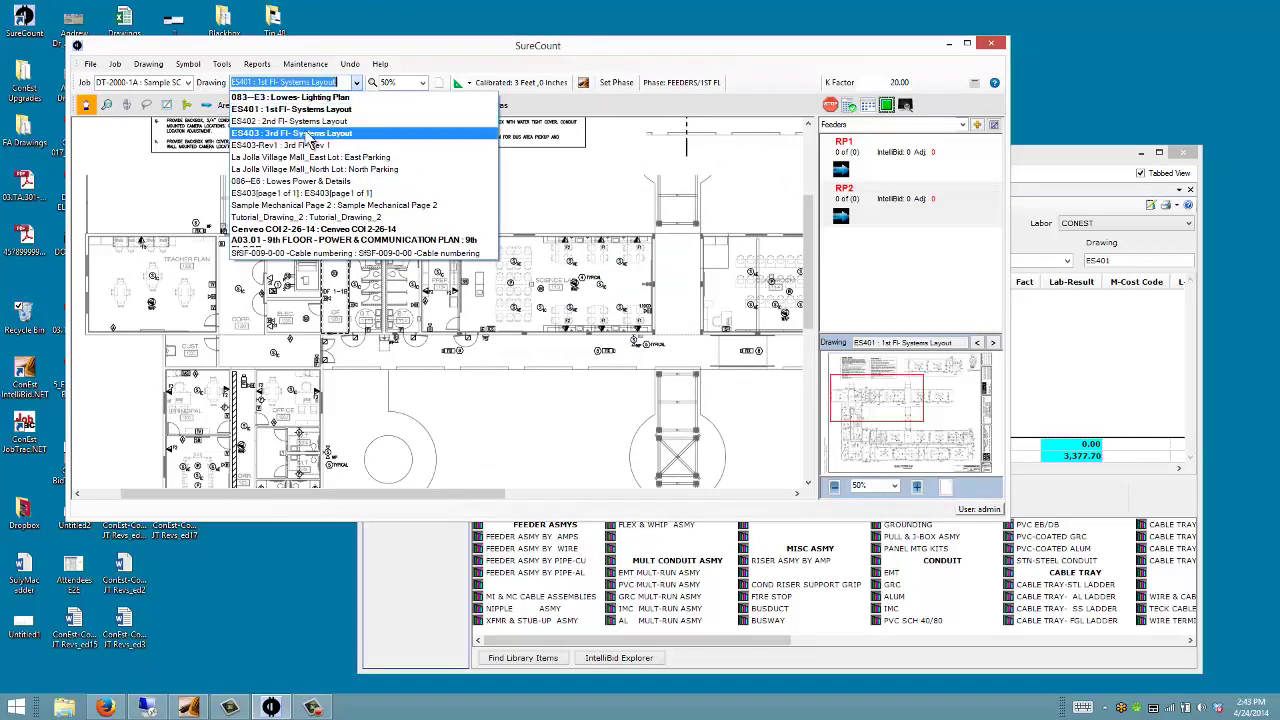
{"action": "left_click", "coordinate": [678, 58]}
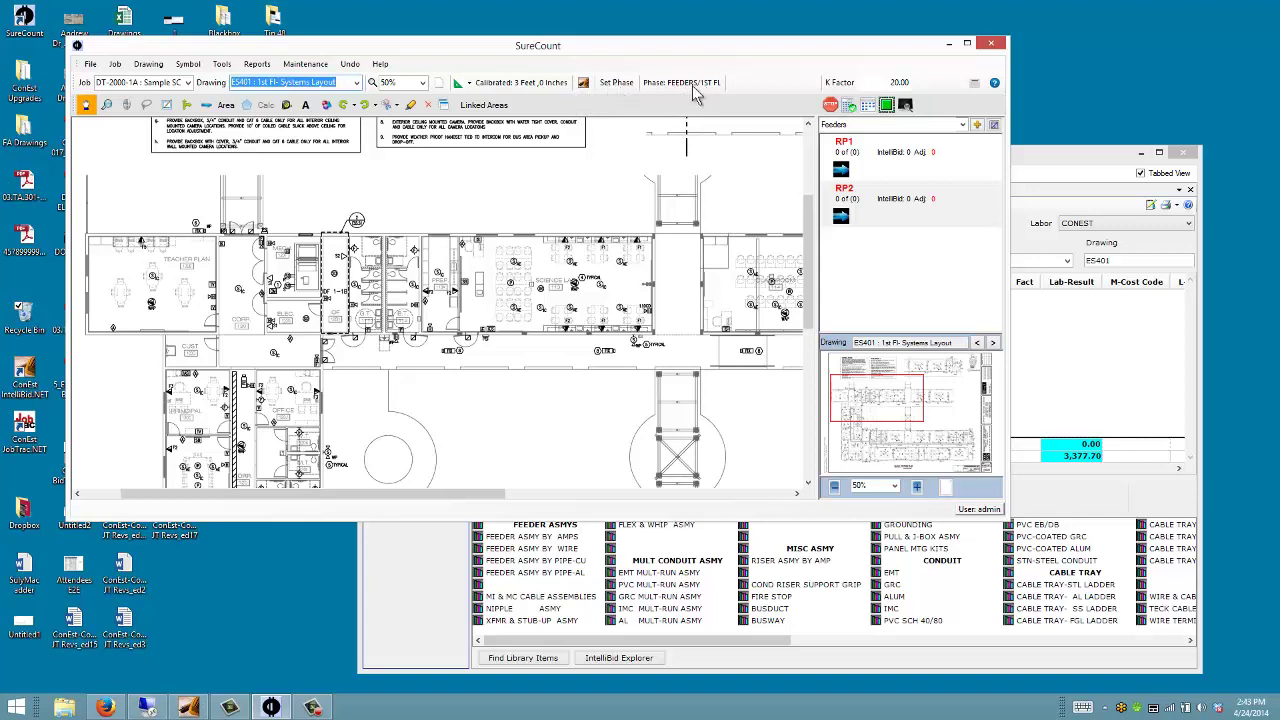
Open drawing ES403 : 3rd Fl- Systems Layout and show its Feeders symbol group.
{"action": "left_click", "coordinate": [356, 83]}
{"action": "left_click", "coordinate": [340, 133]}
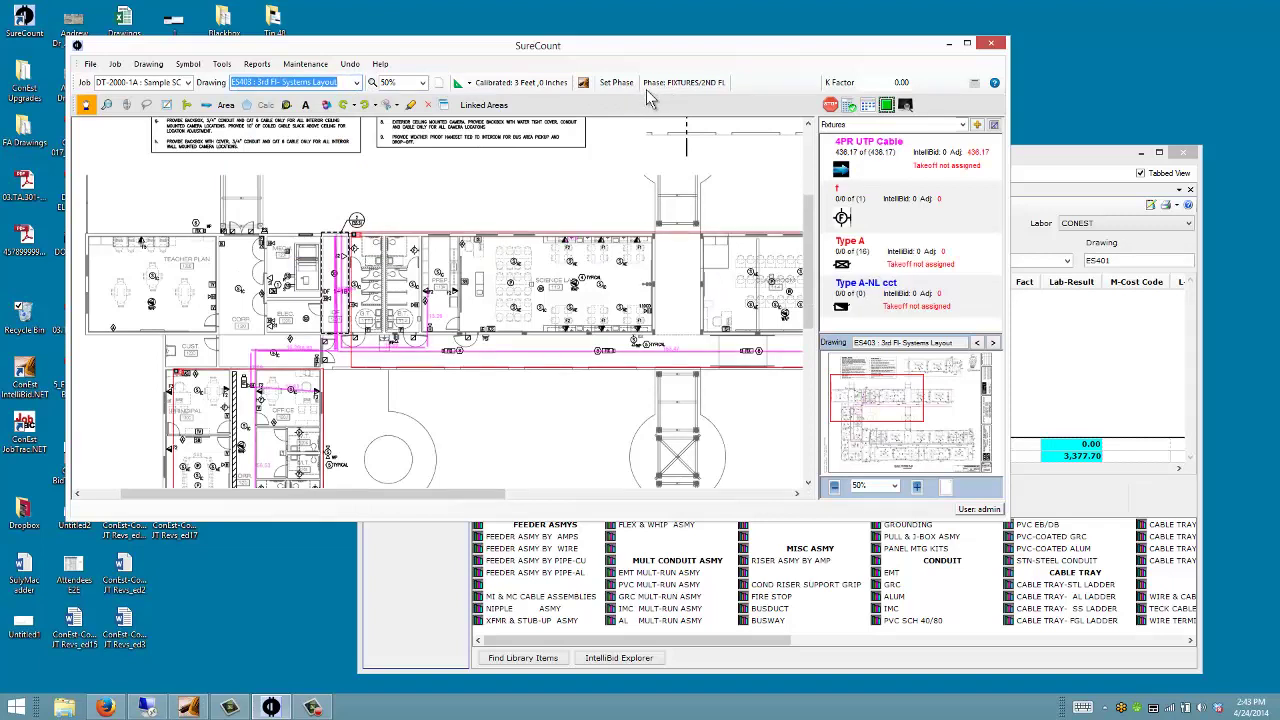
{"action": "left_click", "coordinate": [906, 126]}
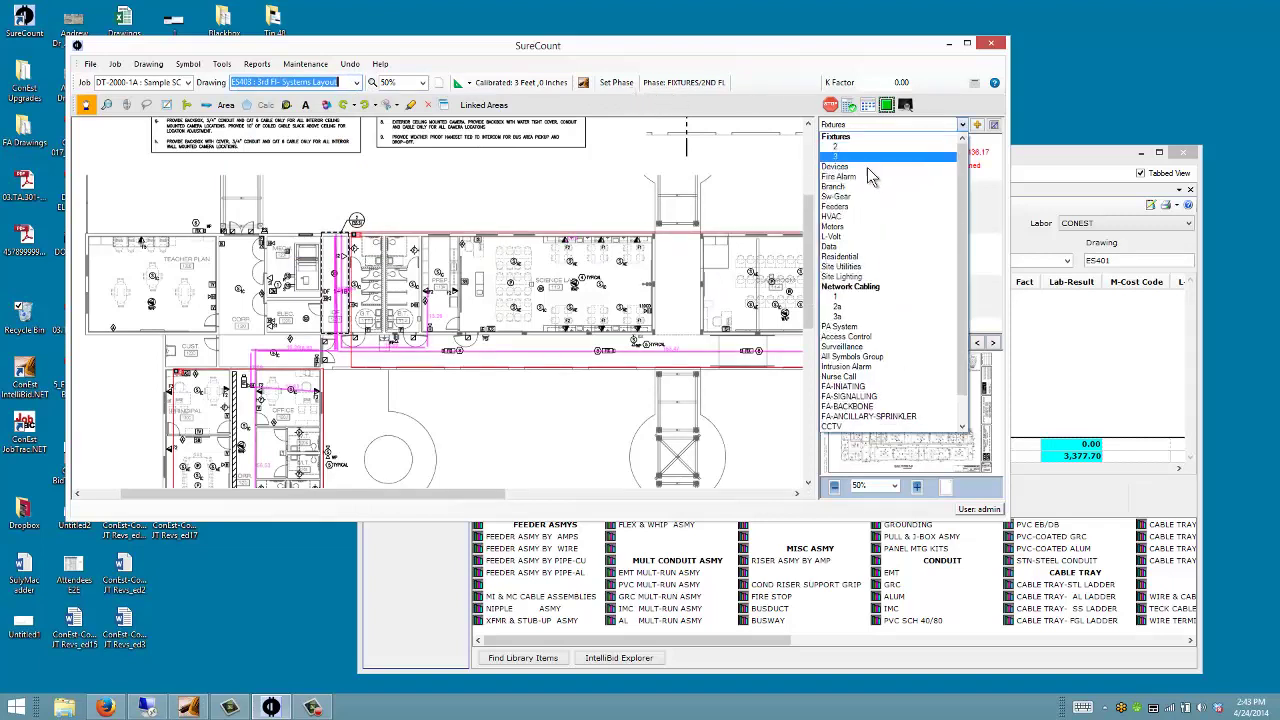
{"action": "left_click", "coordinate": [846, 206]}
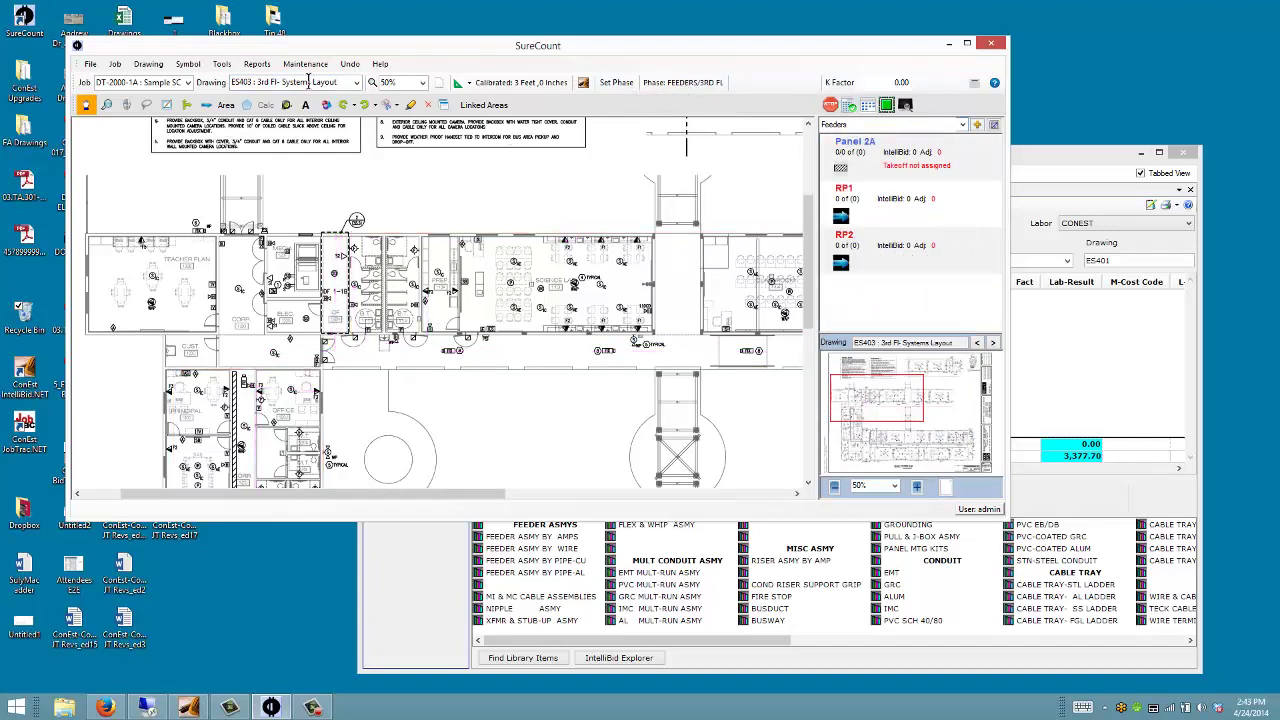
Return to drawing ES401 : 1st Fl- Systems Layout and open the takeoff list of feeder measurement RP1.
{"action": "left_click", "coordinate": [356, 82]}
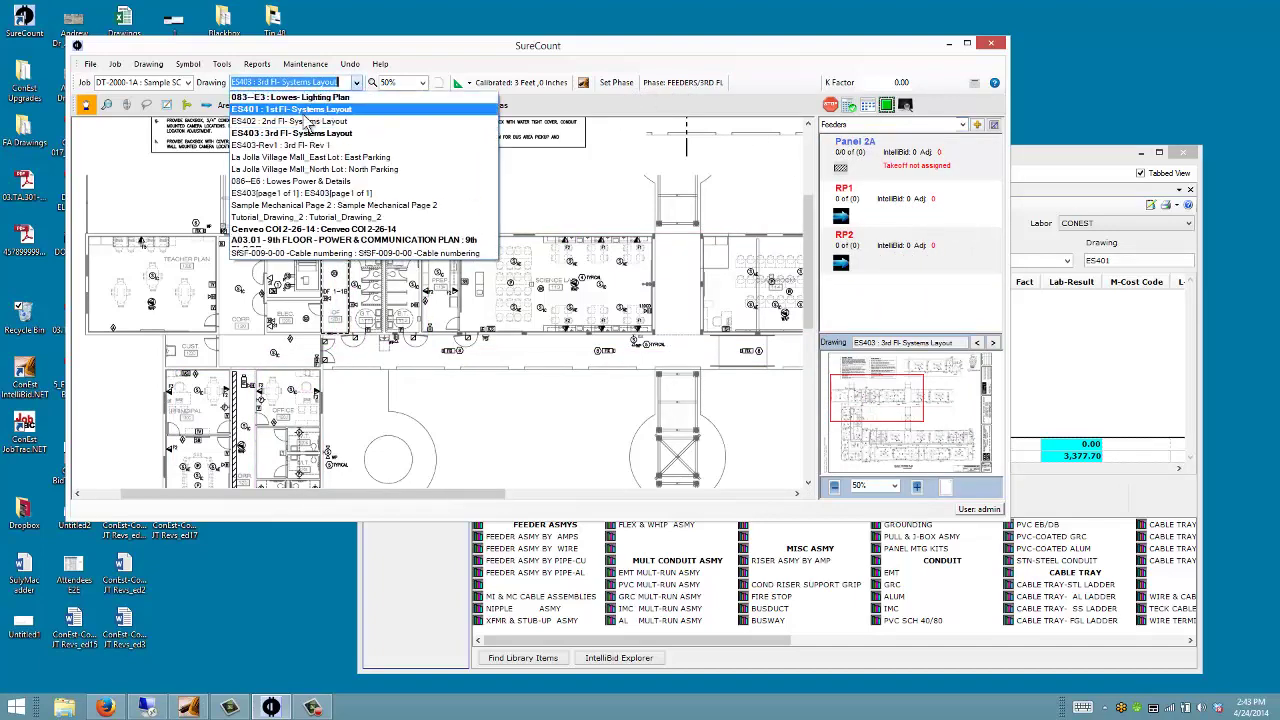
{"action": "left_click", "coordinate": [308, 109]}
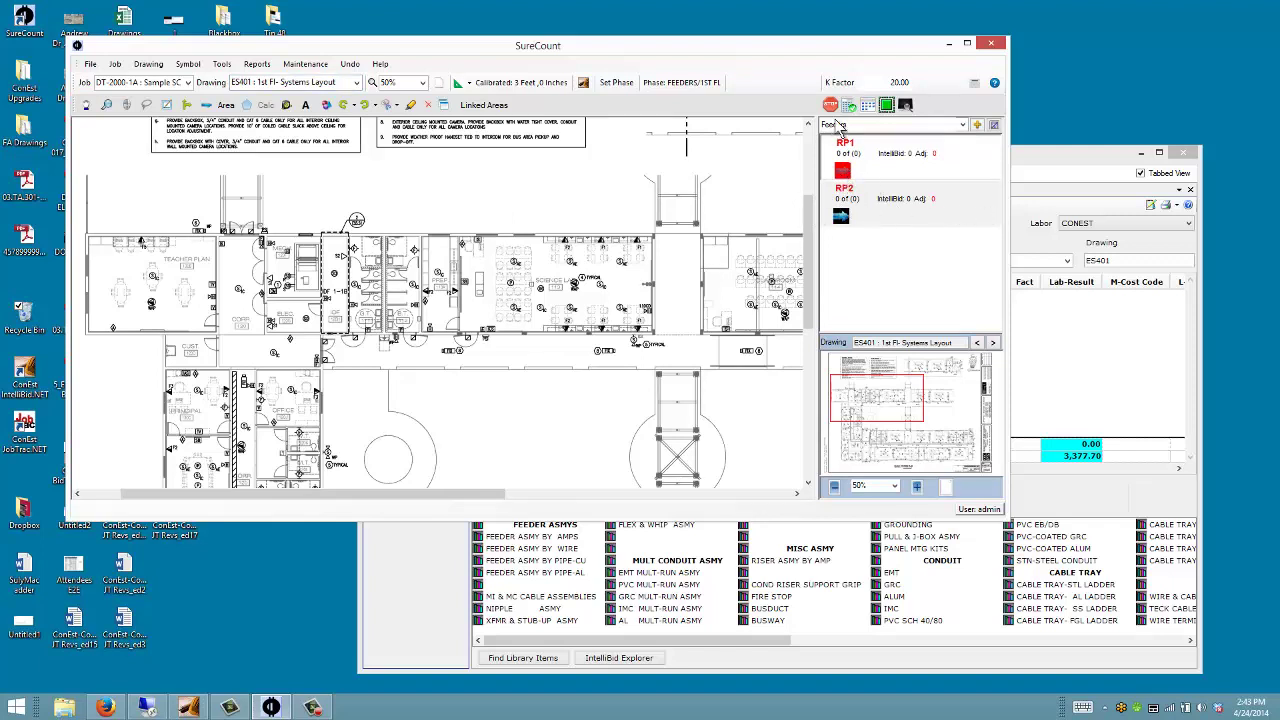
{"action": "double_click", "coordinate": [838, 183]}
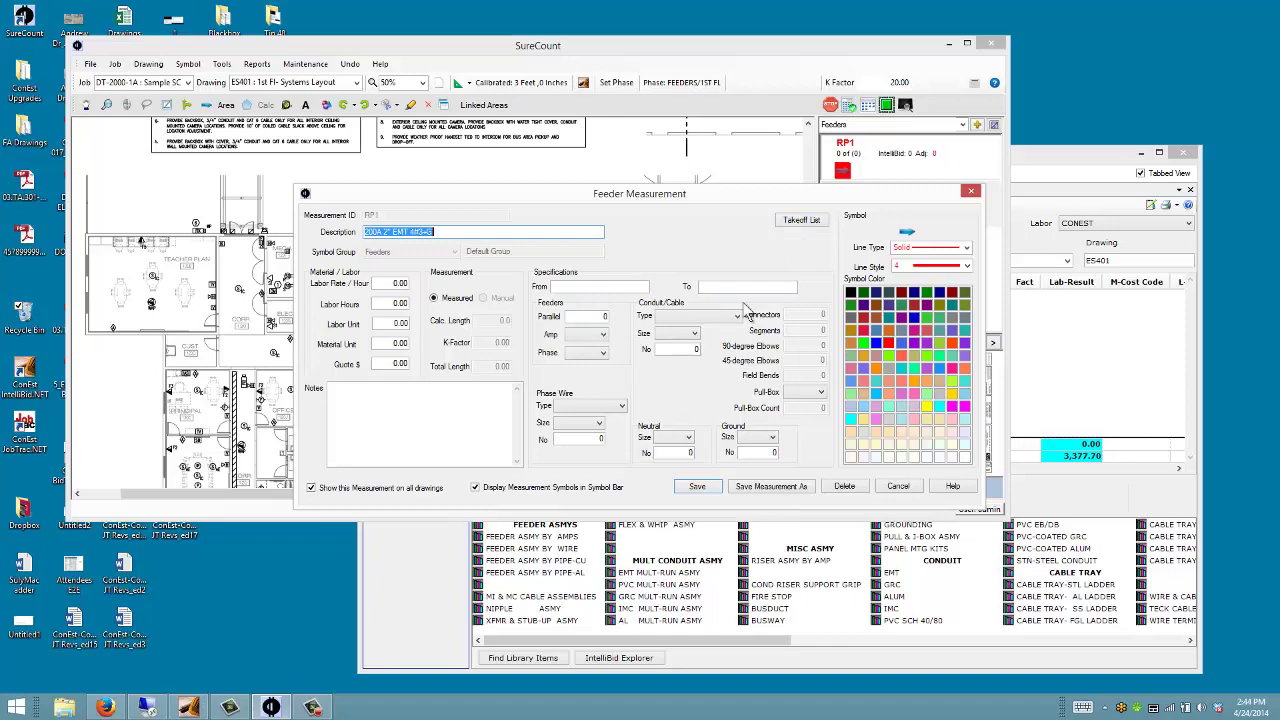
{"action": "left_click", "coordinate": [799, 222]}
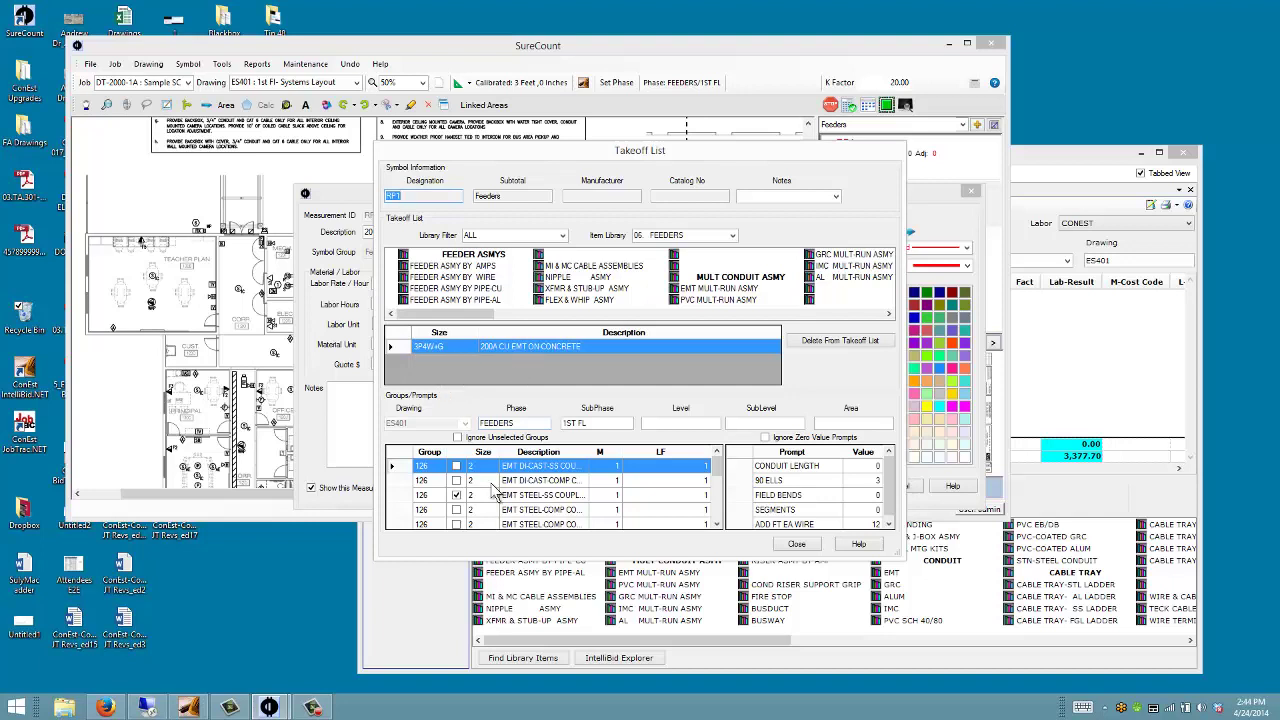
Add the 12X12X4" BOX-SCR CVR-W/2"EMT CONN assembly from the SC- ASSEMBLIES in the ED'S STUFF library to RP1's takeoff list.
{"action": "left_click", "coordinate": [716, 523]}
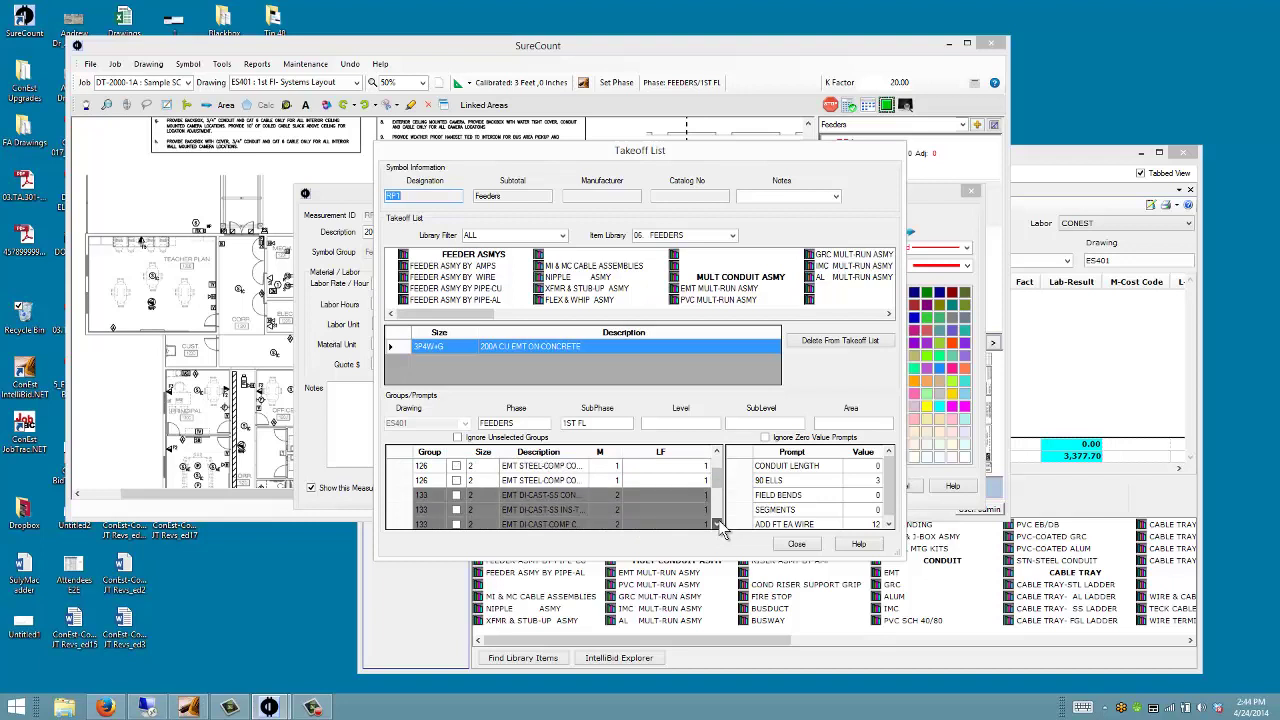
{"action": "left_click", "coordinate": [716, 523]}
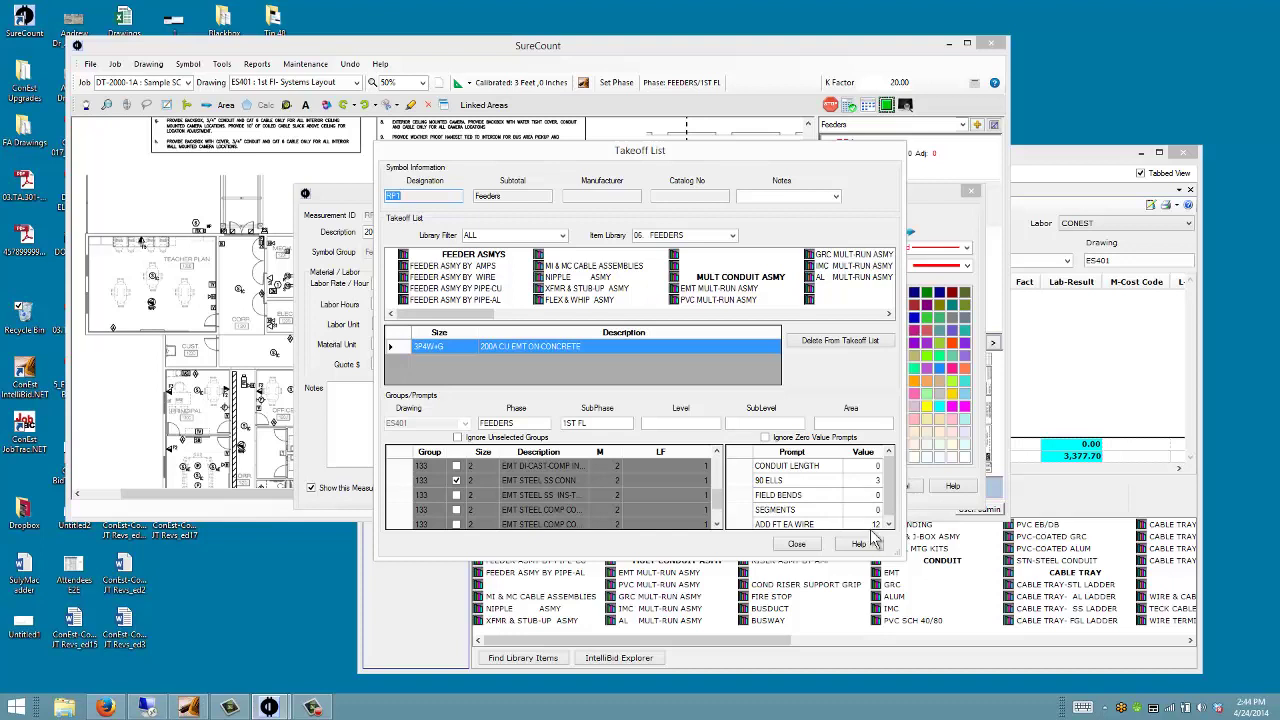
{"action": "left_click", "coordinate": [732, 236]}
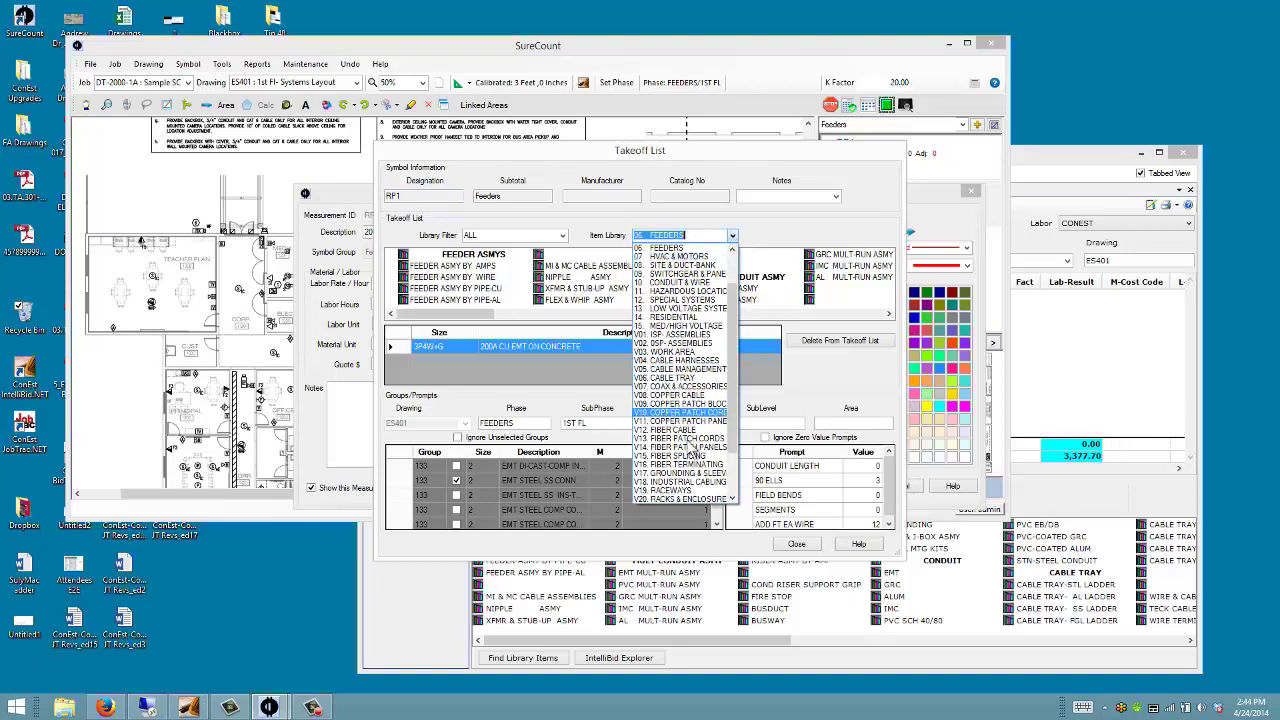
{"action": "scroll", "coordinate": [682, 490], "scroll_direction": "down", "scroll_amount": 3}
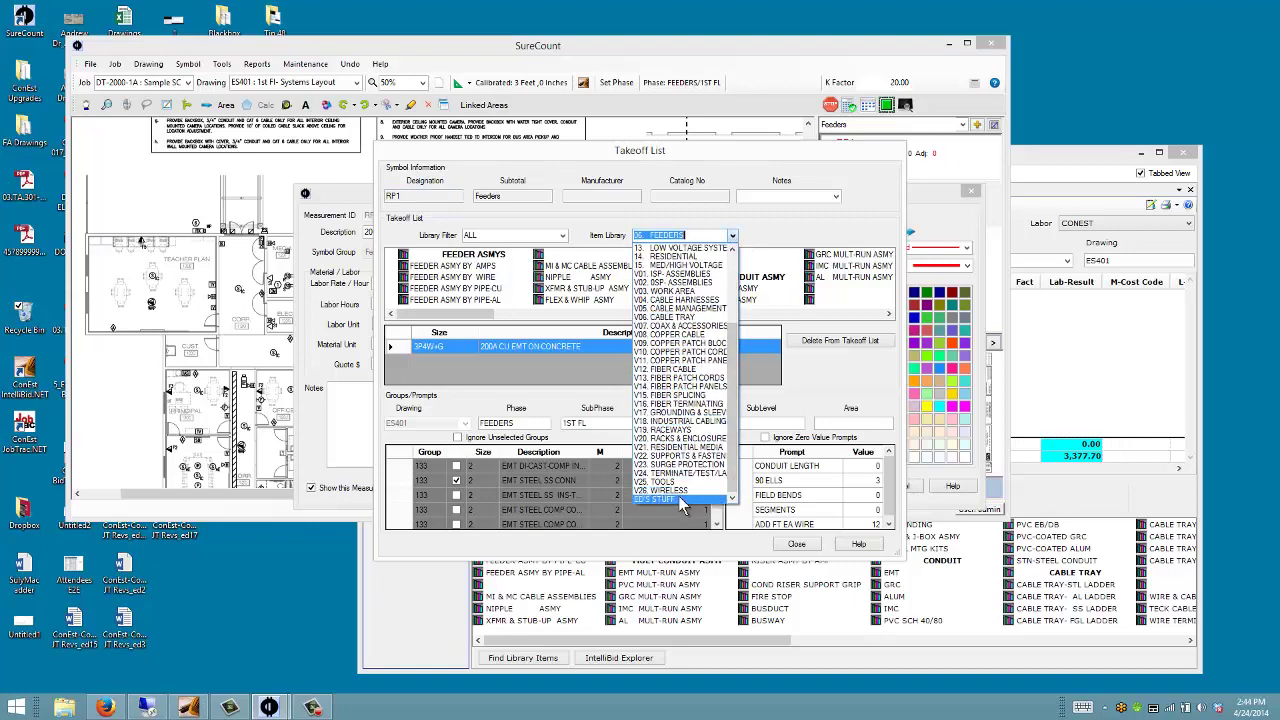
{"action": "left_click", "coordinate": [680, 500]}
{"action": "double_click", "coordinate": [440, 254]}
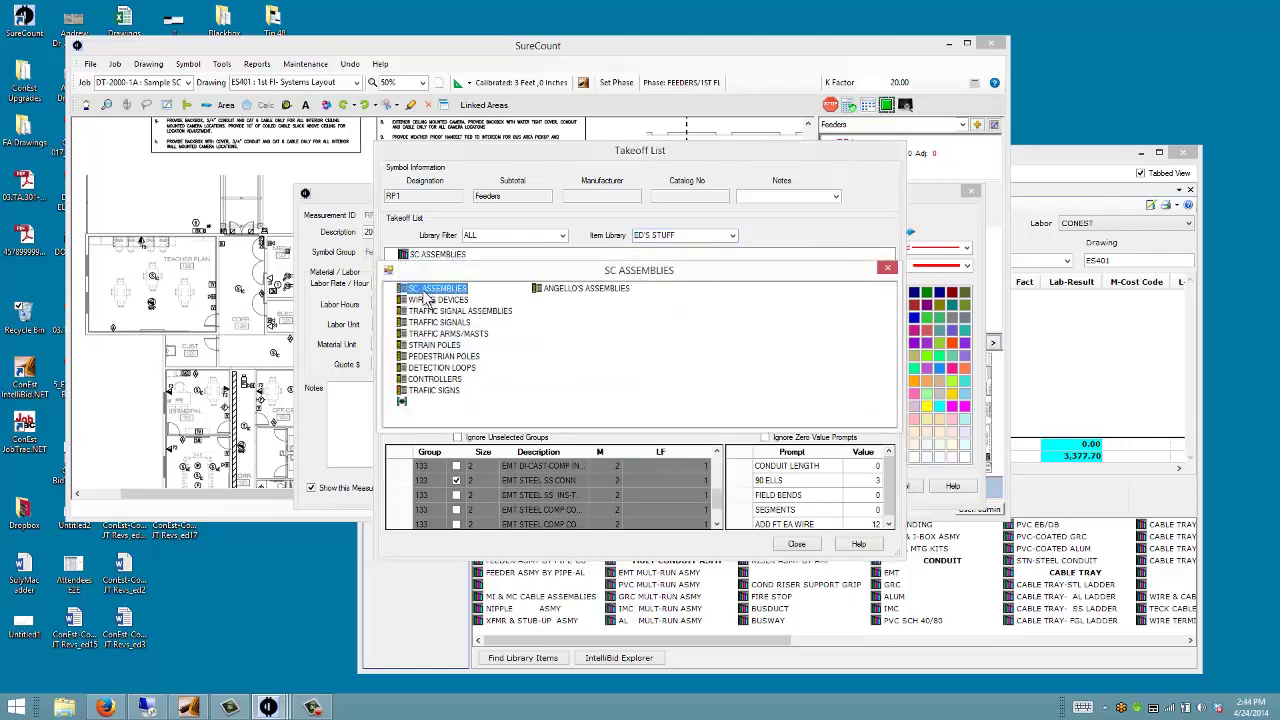
{"action": "double_click", "coordinate": [432, 290]}
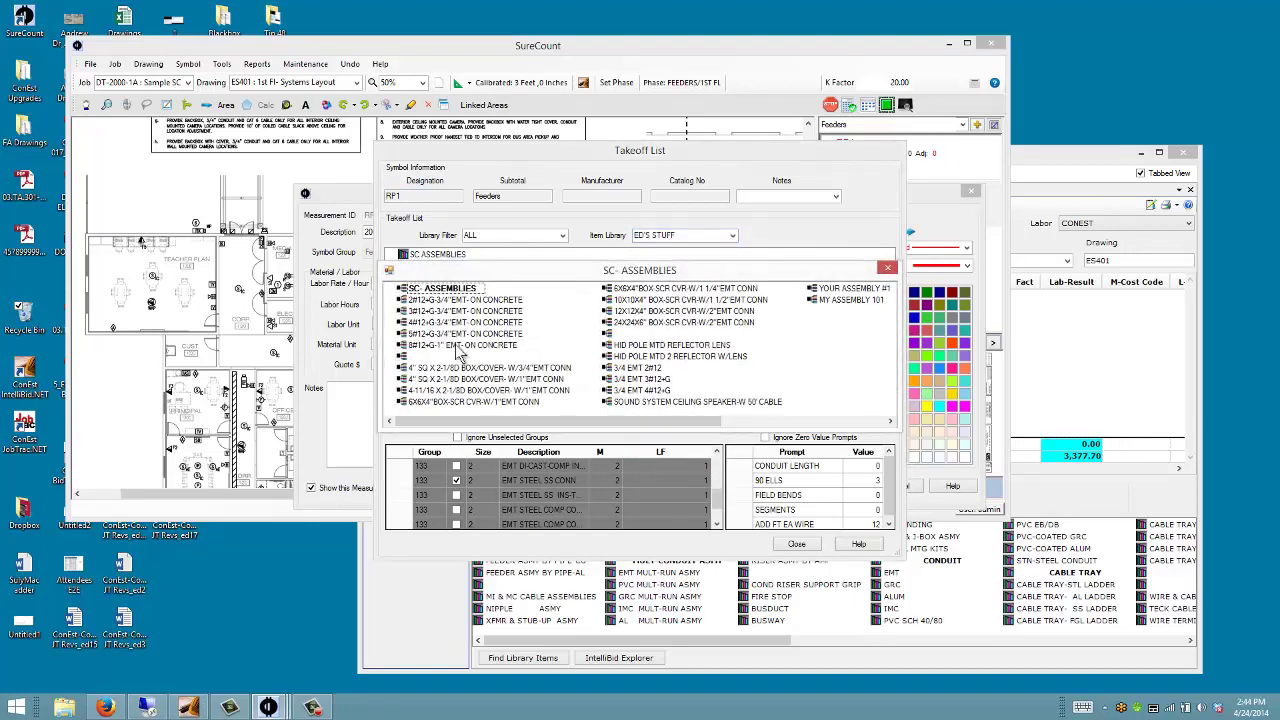
{"action": "double_click", "coordinate": [652, 316]}
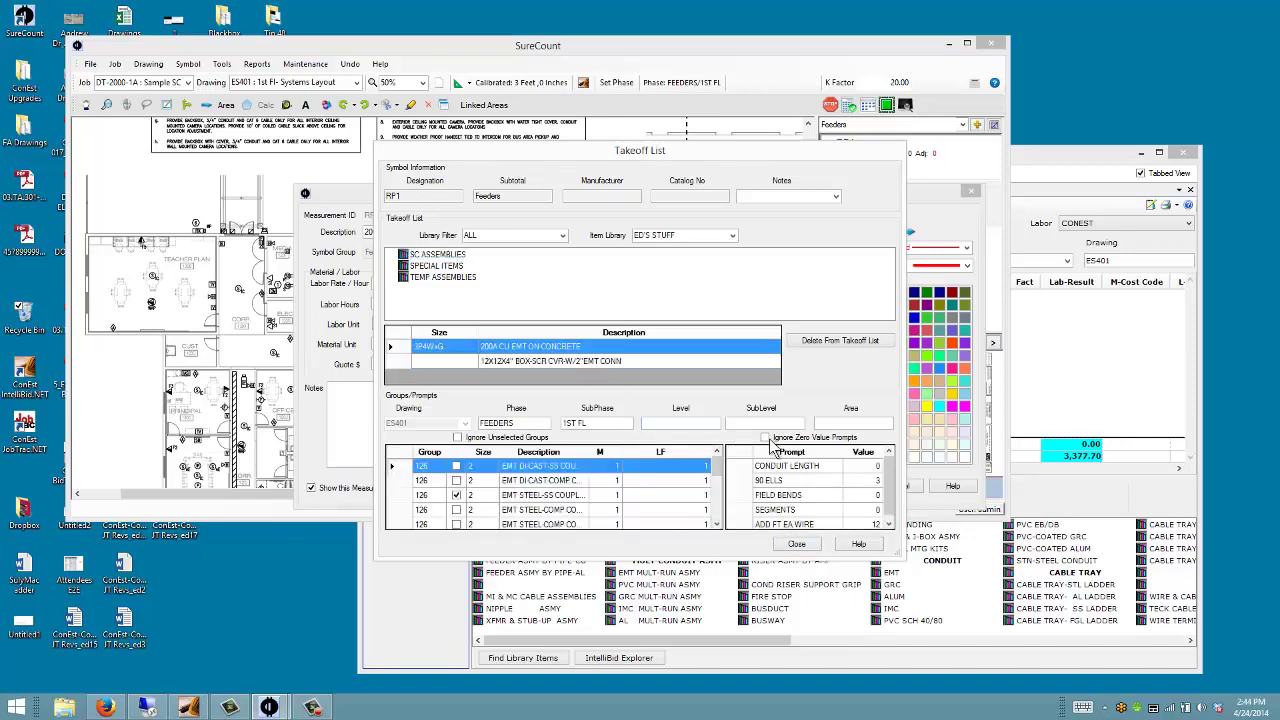
{"action": "left_click", "coordinate": [797, 544]}
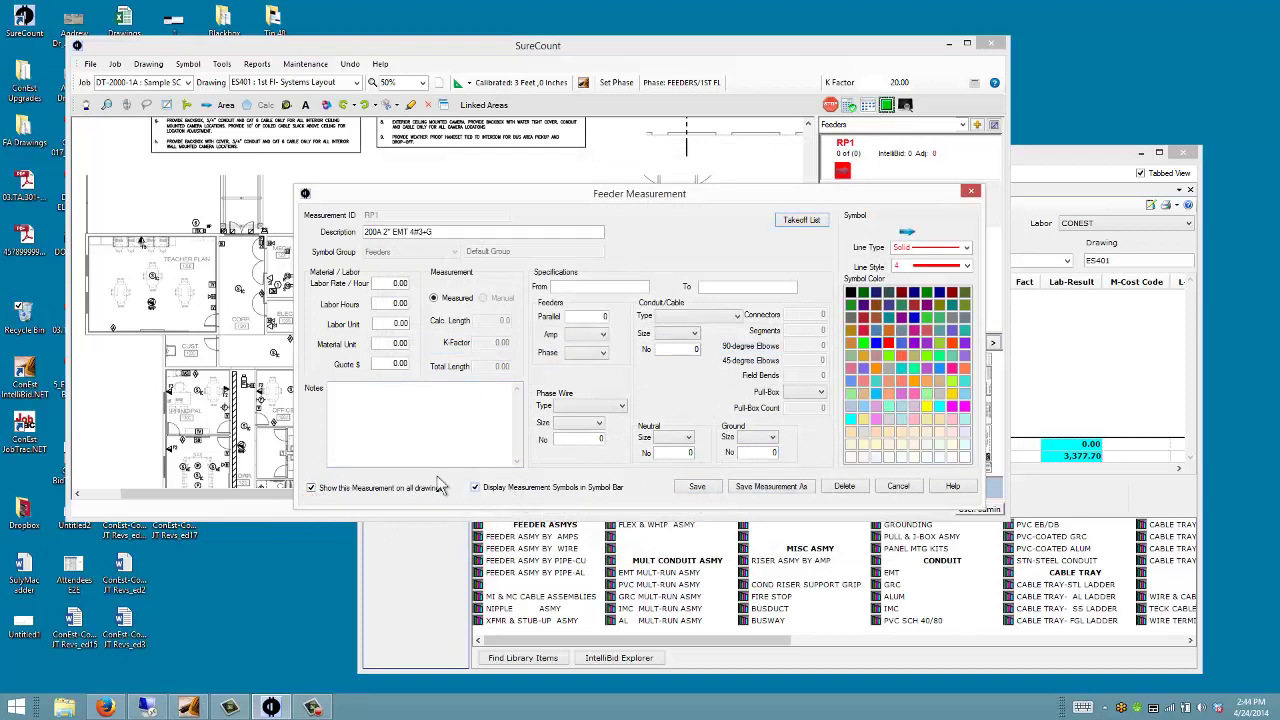
Turn off showing RP1 on all drawings and displaying its measurement symbols in the symbol bar.
{"action": "left_click", "coordinate": [311, 488]}
{"action": "left_click", "coordinate": [476, 488]}
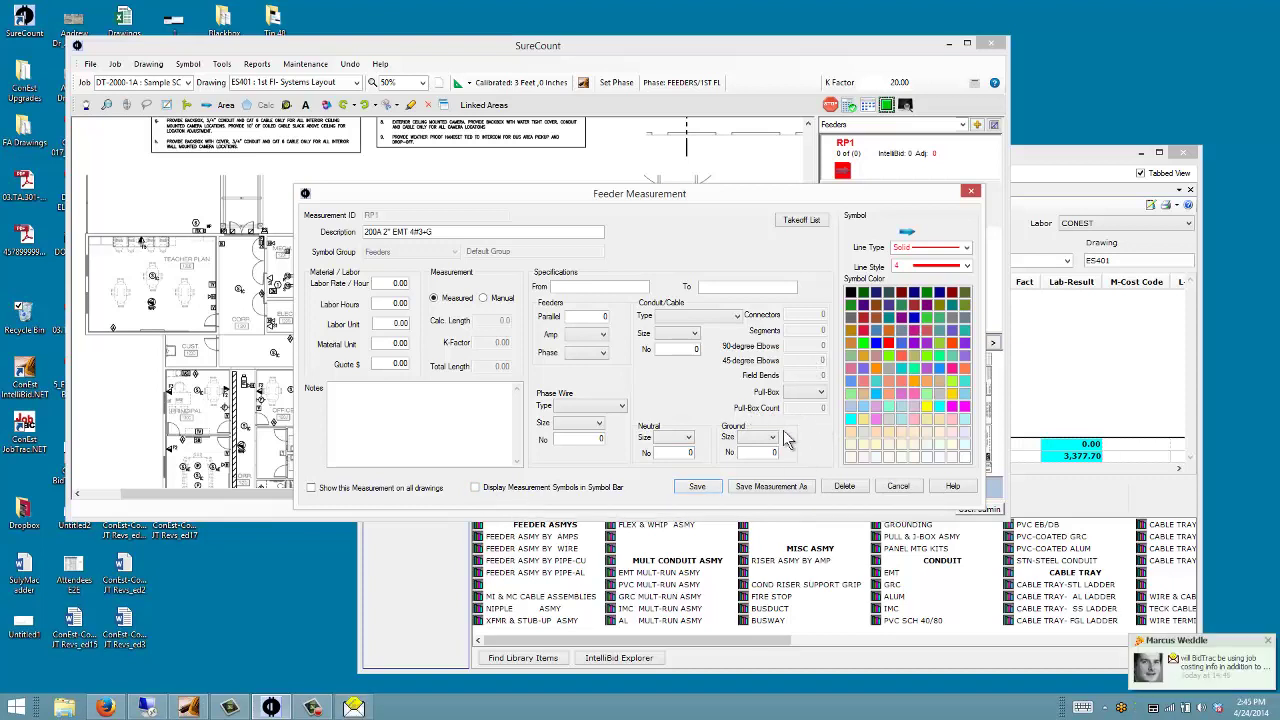
{"action": "left_click", "coordinate": [1267, 641]}
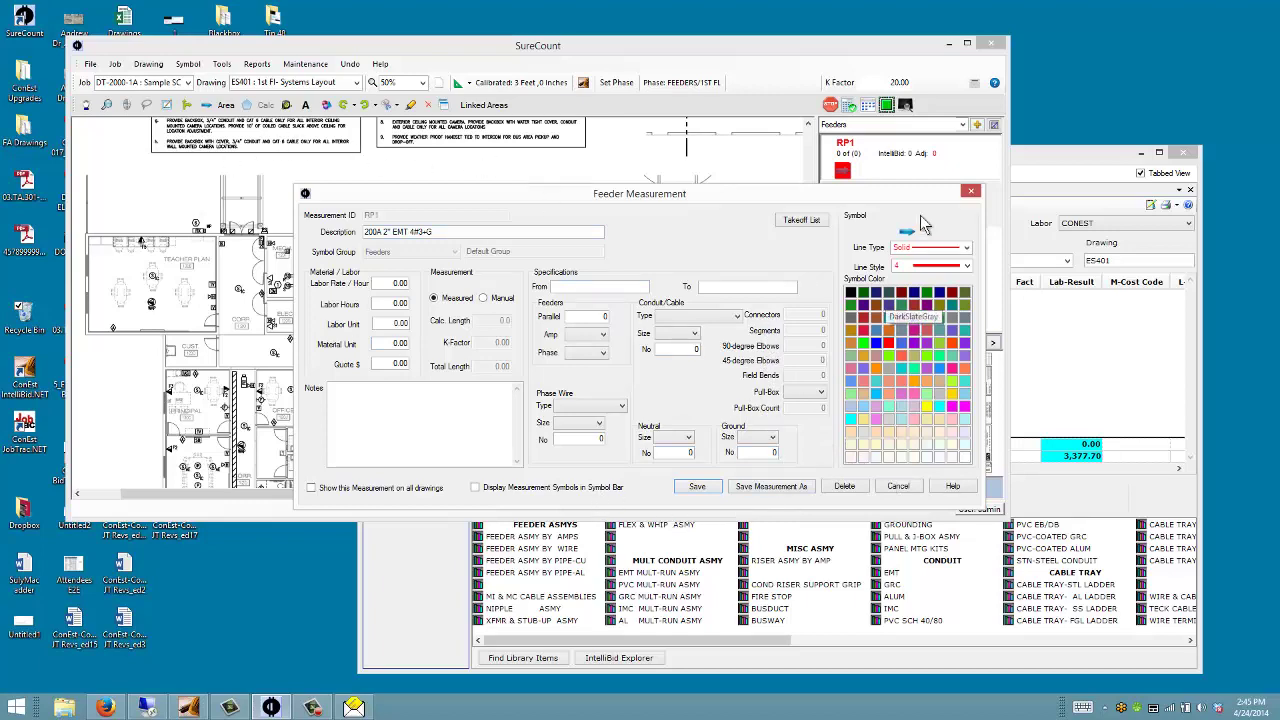
{"action": "left_click_drag", "start_coordinate": [859, 193], "coordinate": [832, 358]}
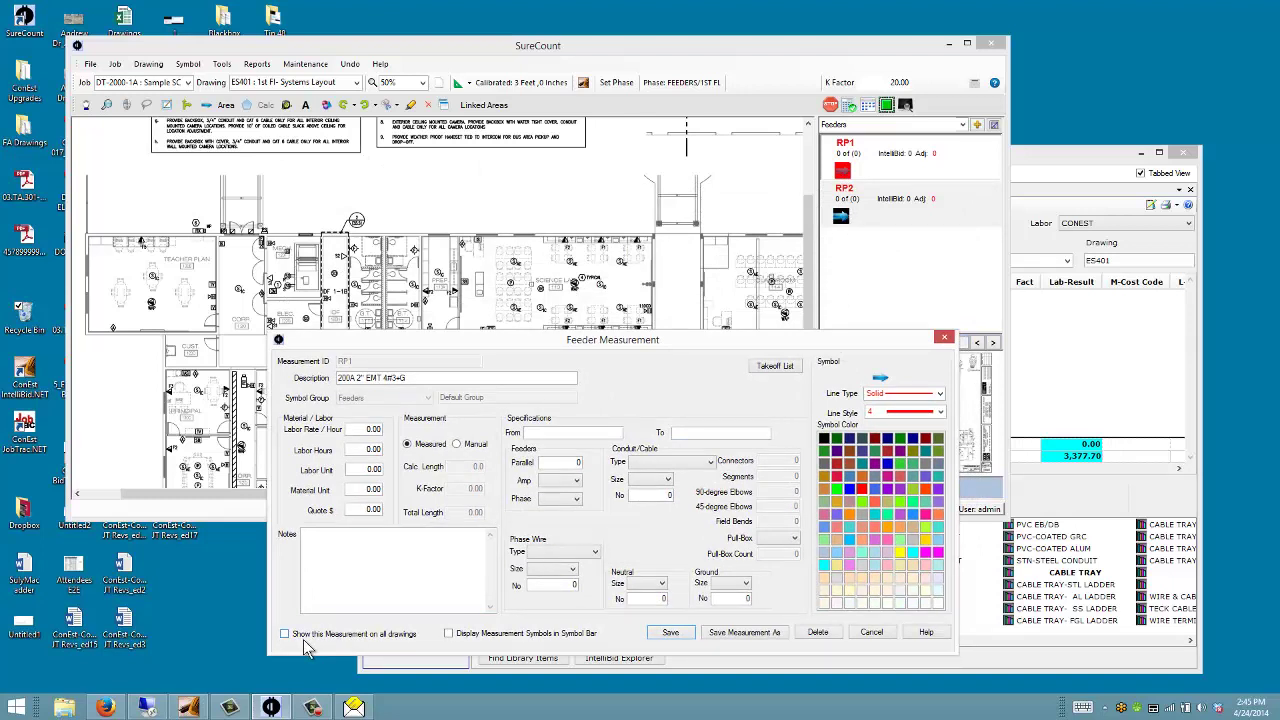
Enable showing RP1 on all drawings and displaying its symbols in the symbol bar, and save the measurement.
{"action": "left_click", "coordinate": [449, 634]}
{"action": "left_click", "coordinate": [285, 636]}
{"action": "left_click", "coordinate": [672, 636]}
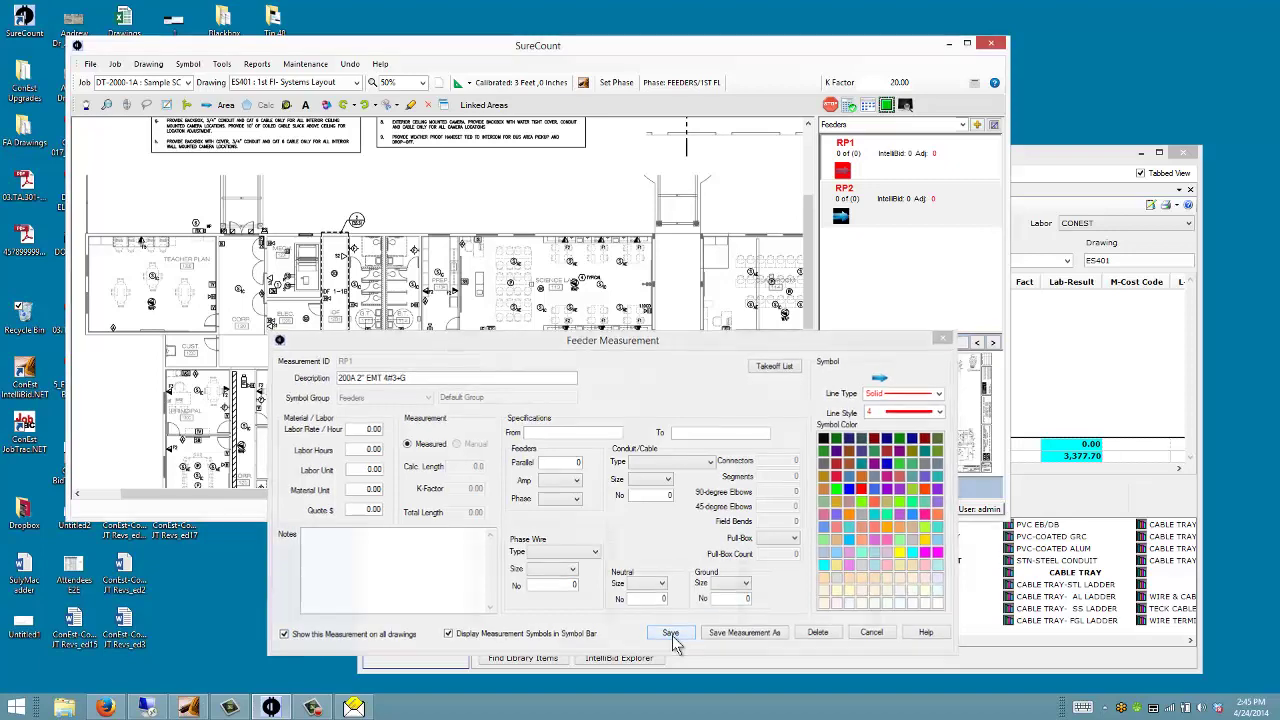
Measure an RP1 run of about 112 ft from the ELEC room down into the corridor and along it, with a pull-box at its end.
{"action": "left_click", "coordinate": [845, 171]}
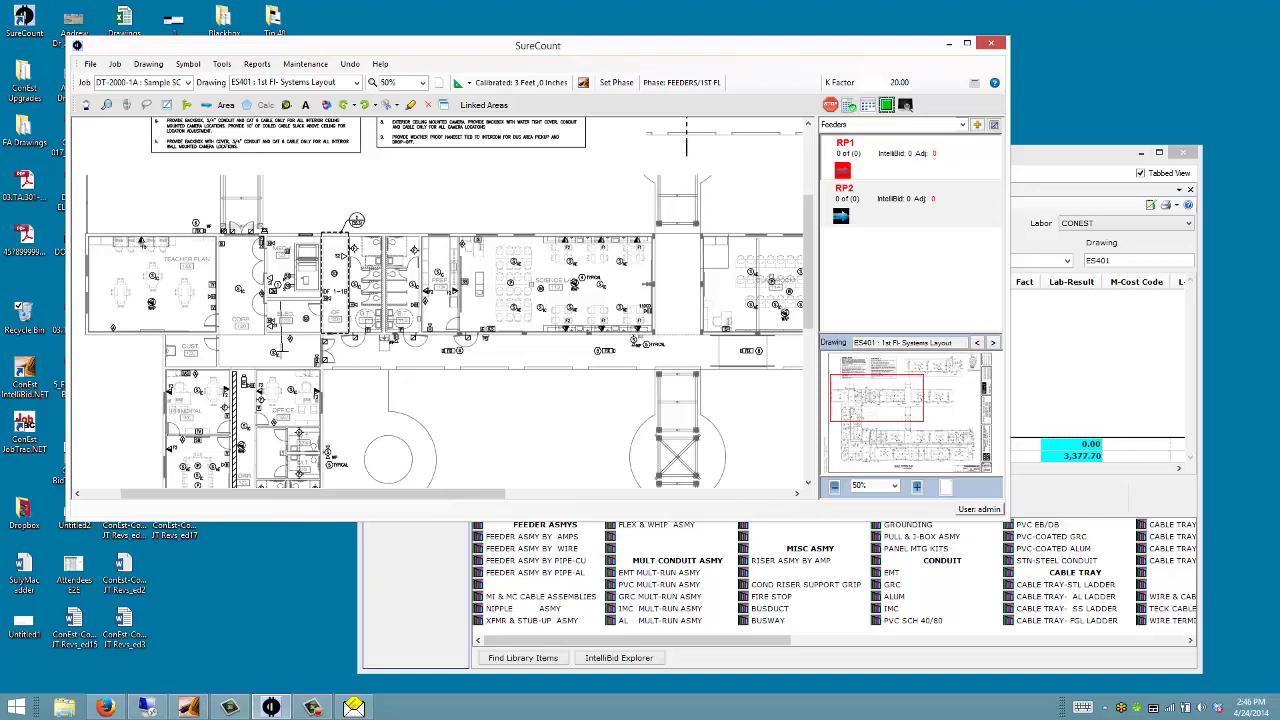
{"action": "left_click", "coordinate": [283, 350]}
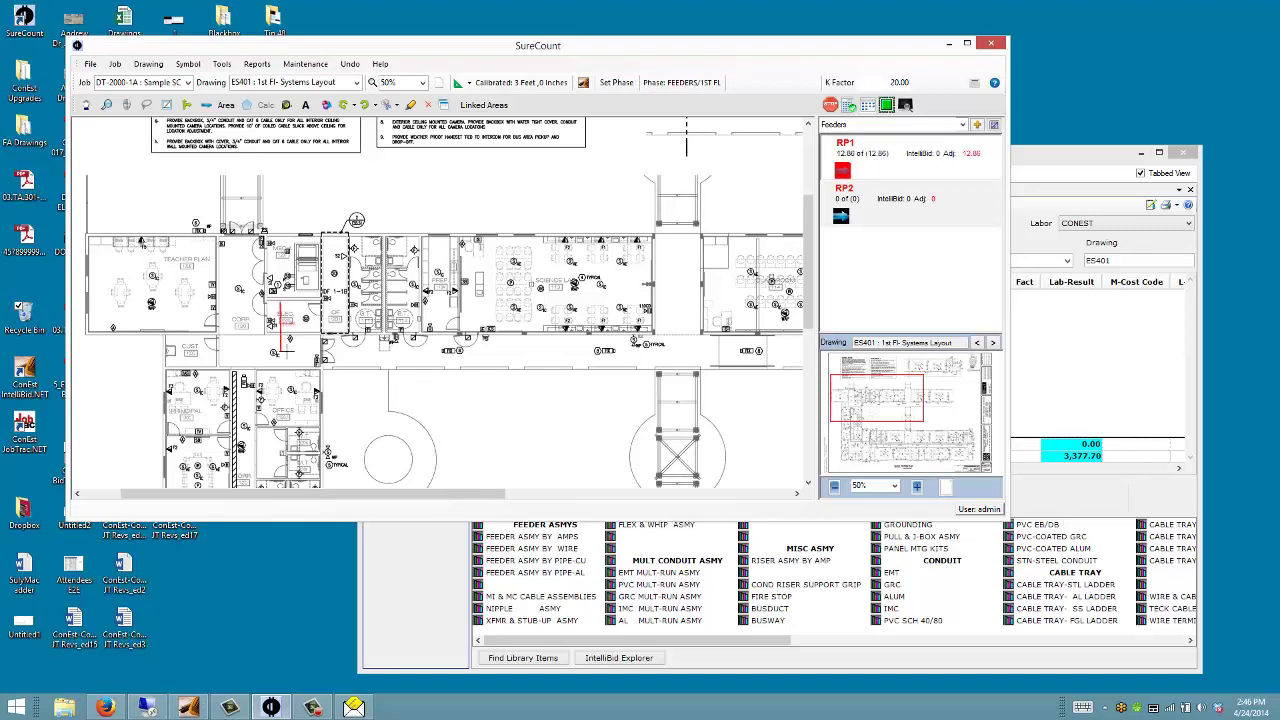
{"action": "left_click", "coordinate": [660, 351]}
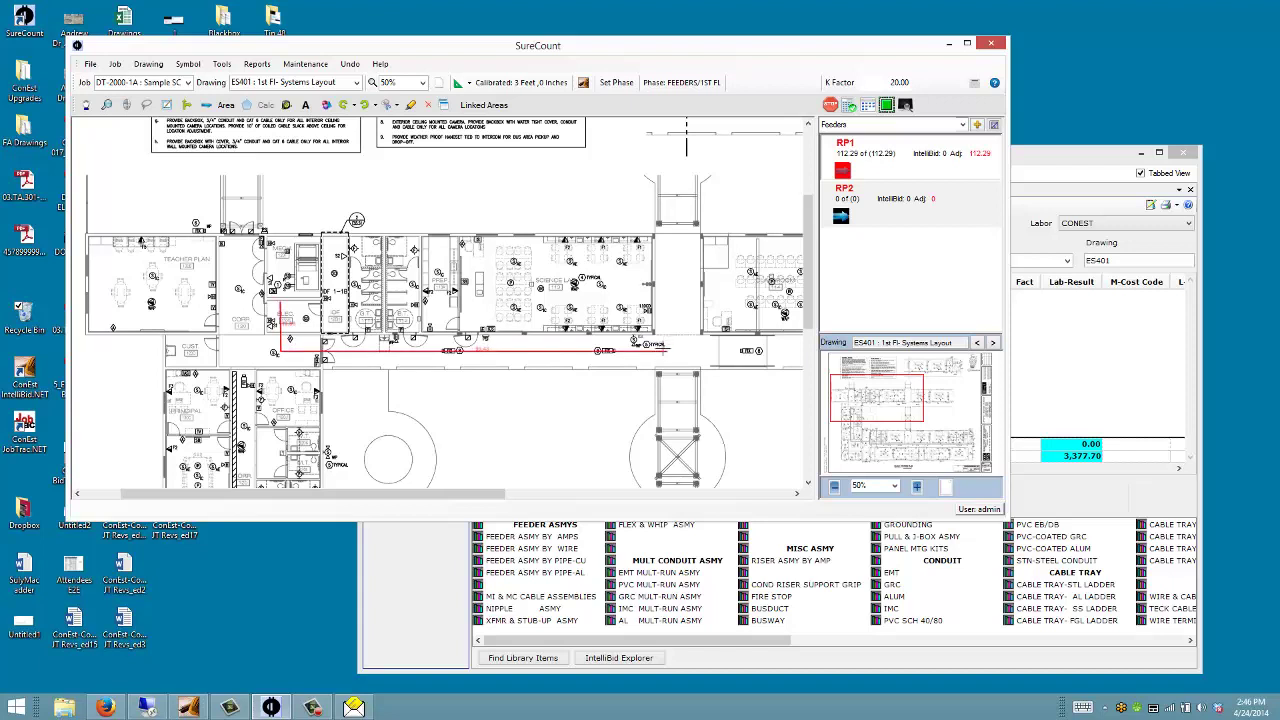
{"action": "right_click", "coordinate": [676, 352]}
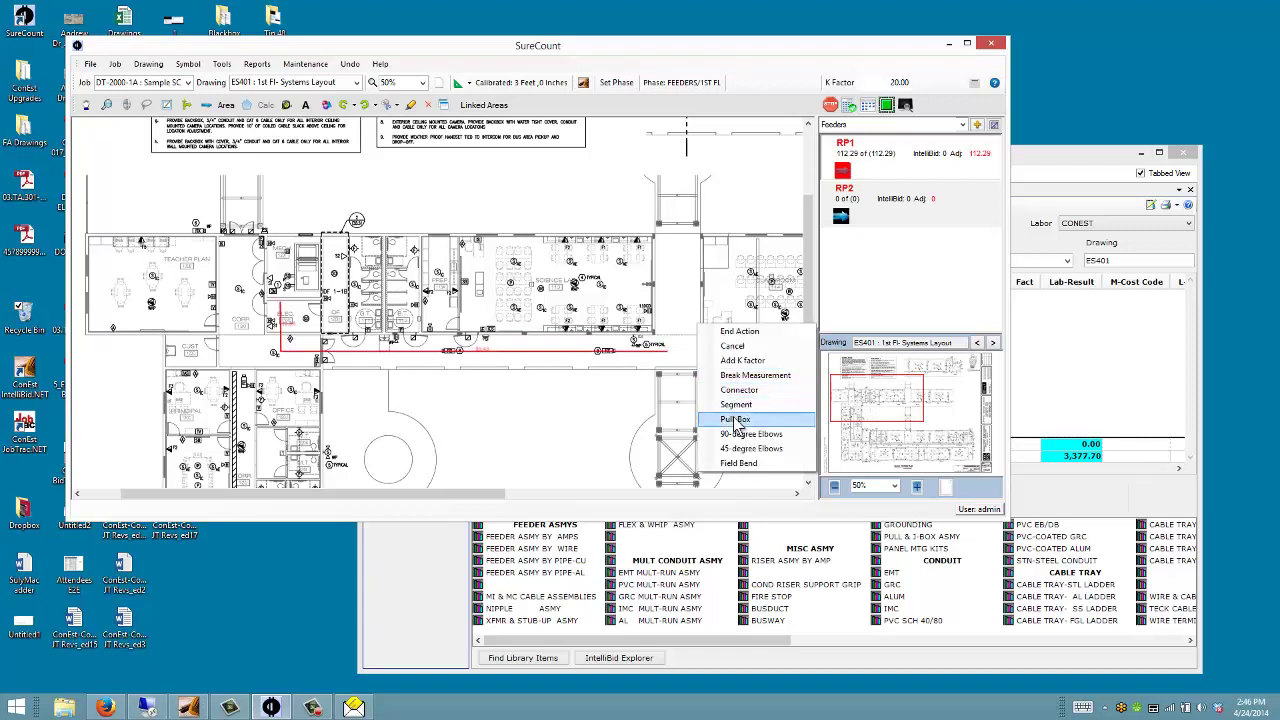
{"action": "left_click", "coordinate": [735, 421]}
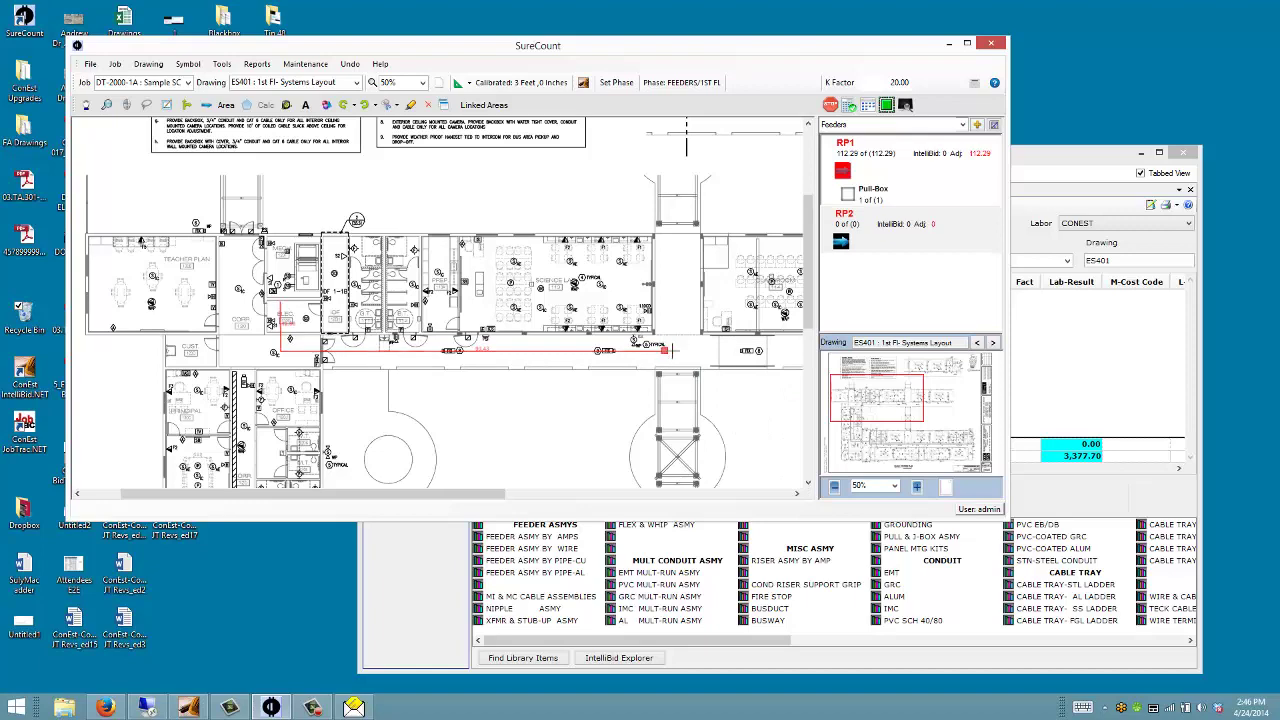
Extend the RP1 run about 94 ft from the pull-box along the corridor to the far right edge of this plan section.
{"action": "left_click_drag", "start_coordinate": [855, 397], "coordinate": [883, 400]}
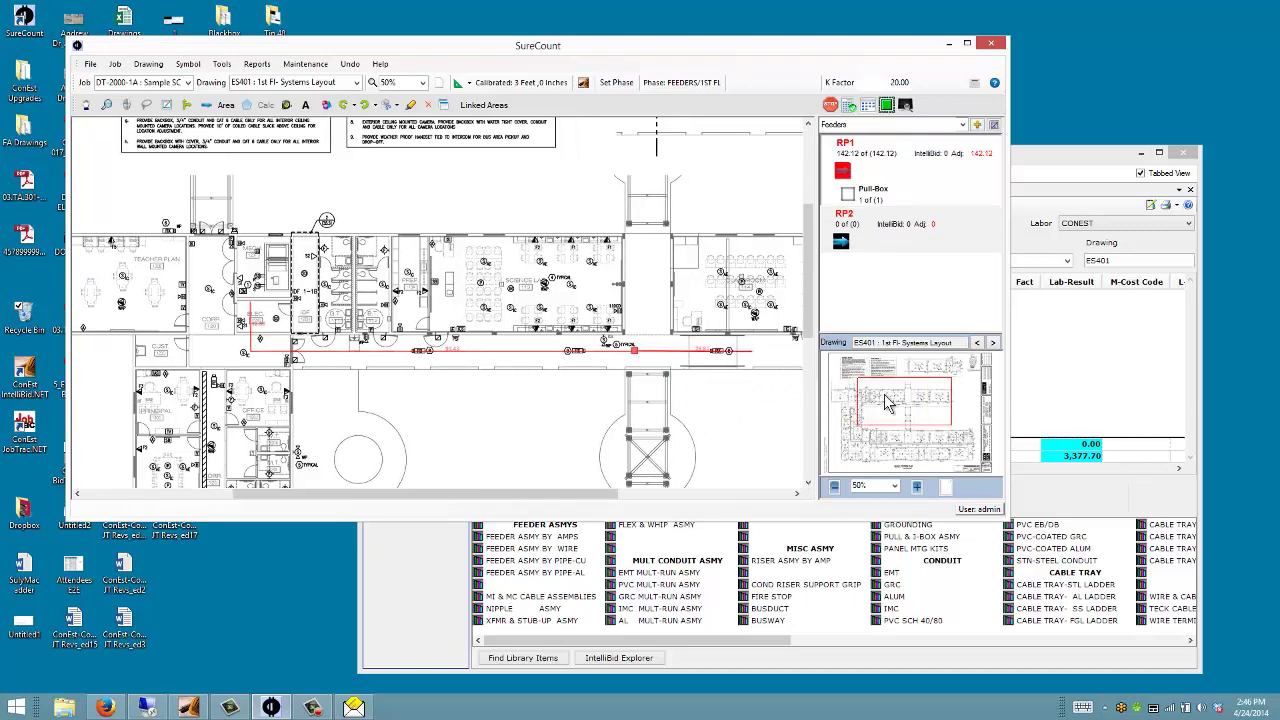
{"action": "double_click", "coordinate": [525, 46]}
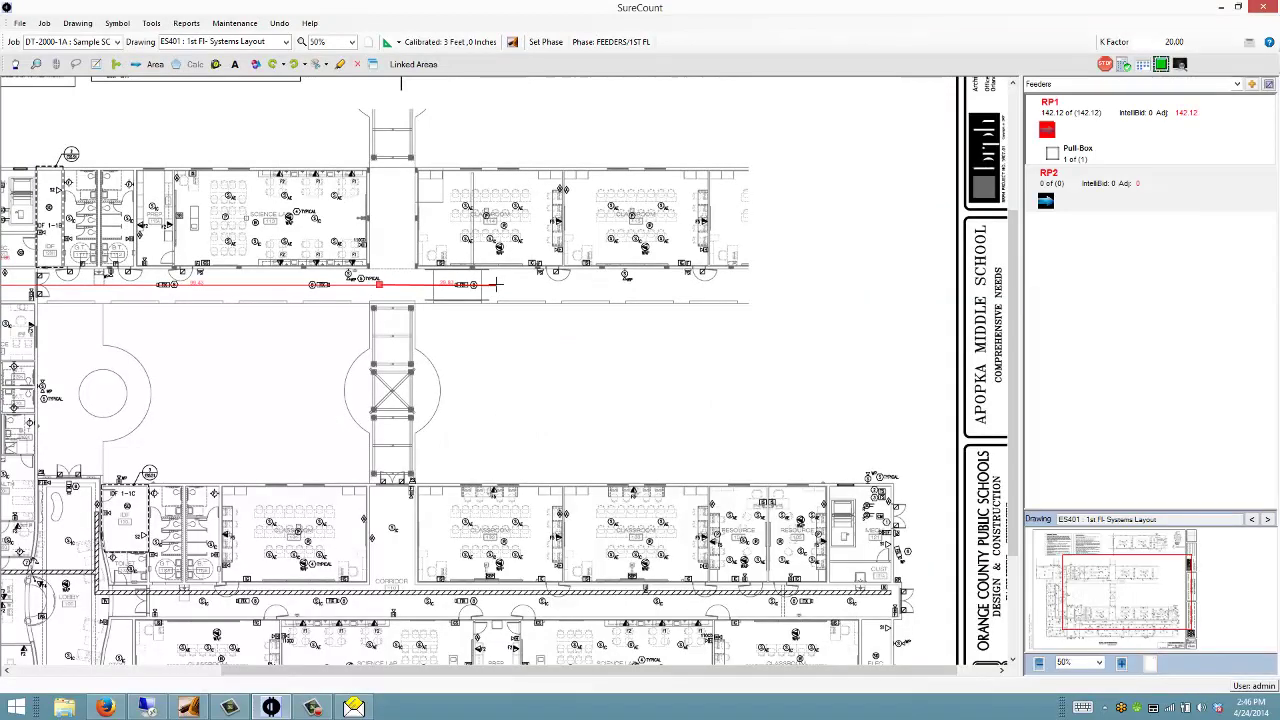
{"action": "double_click", "coordinate": [737, 285]}
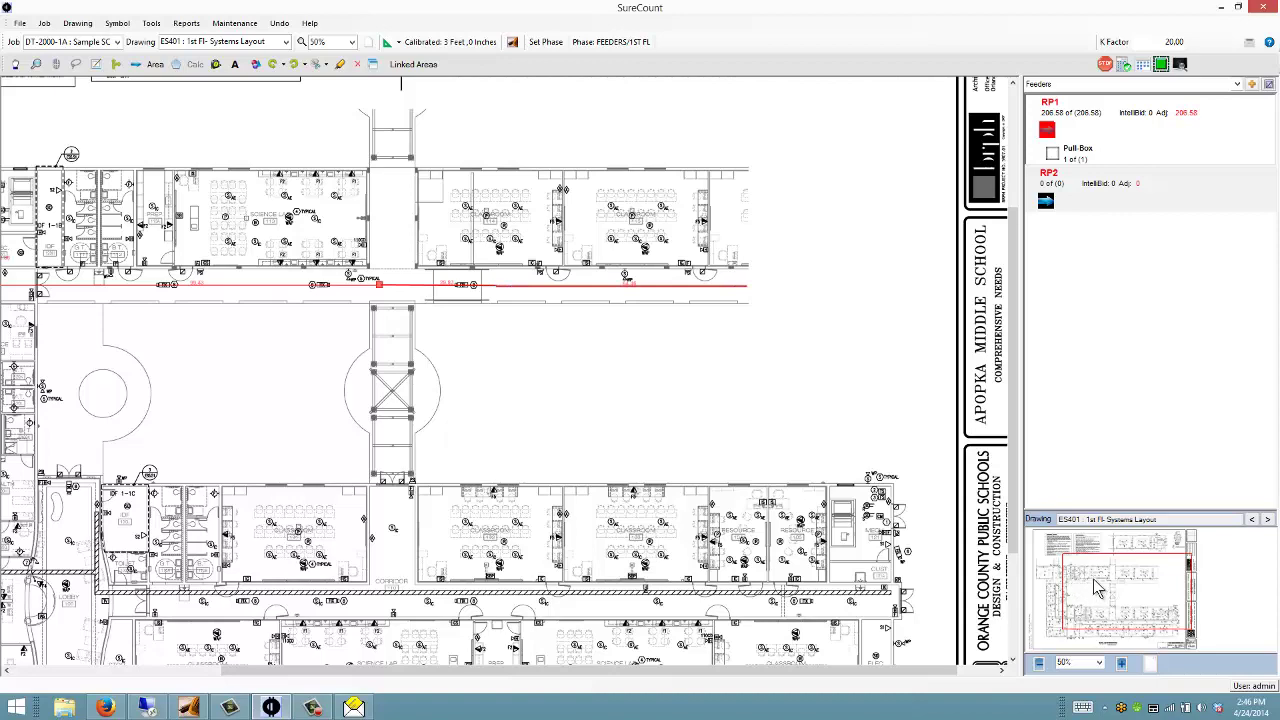
Continue the RP1 run from a pull-box at the upper plan section's match line, about 79 ft along the corridor and up into the ELEC room.
{"action": "left_click_drag", "start_coordinate": [1098, 588], "coordinate": [1068, 545]}
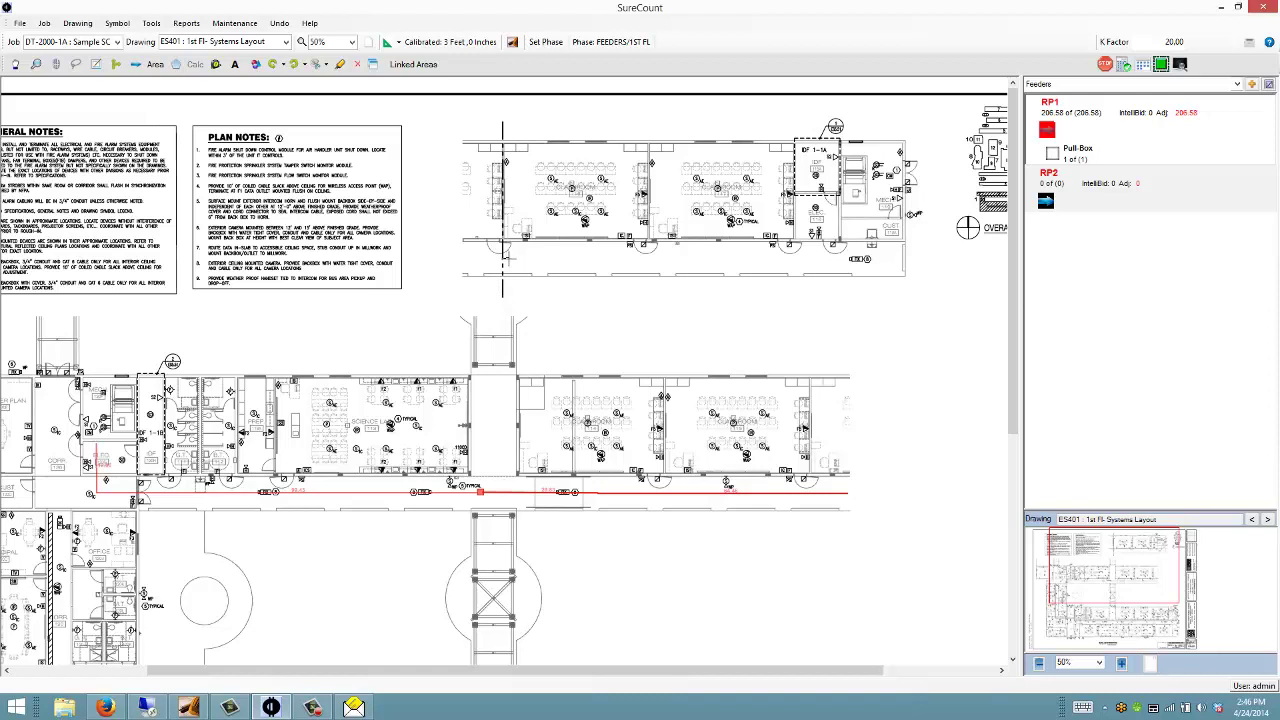
{"action": "right_click", "coordinate": [510, 256]}
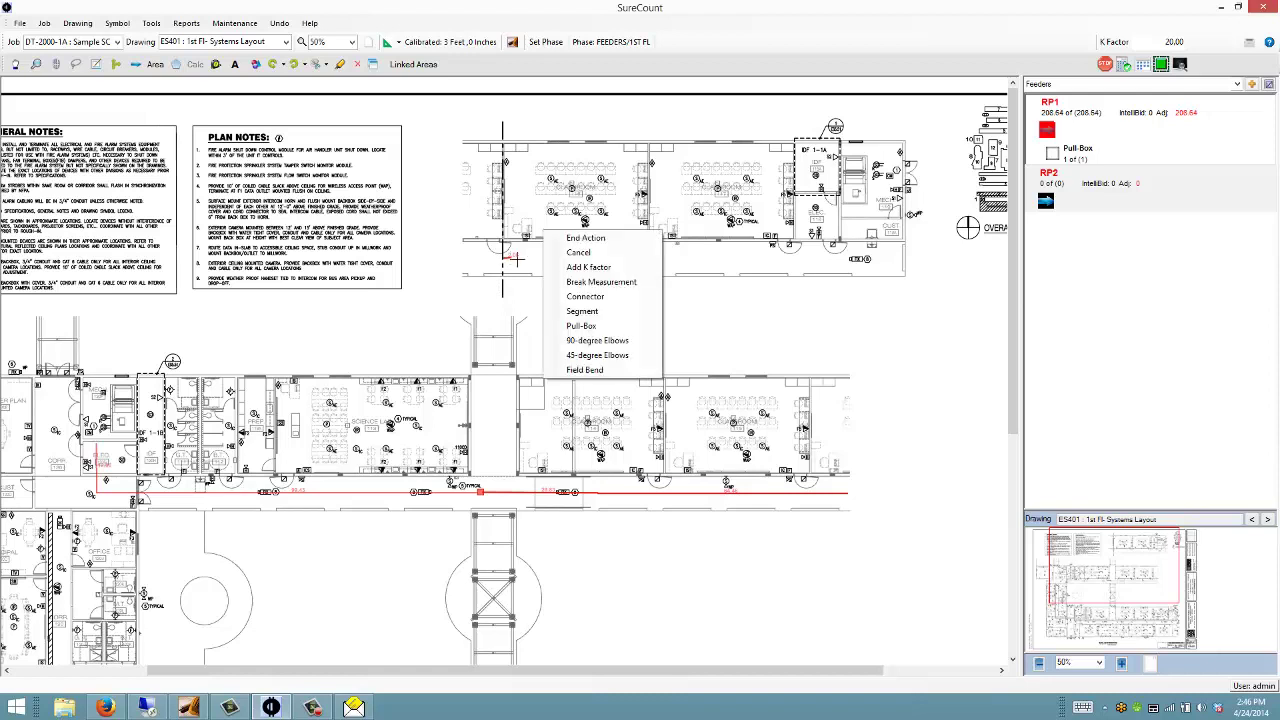
{"action": "left_click", "coordinate": [581, 325]}
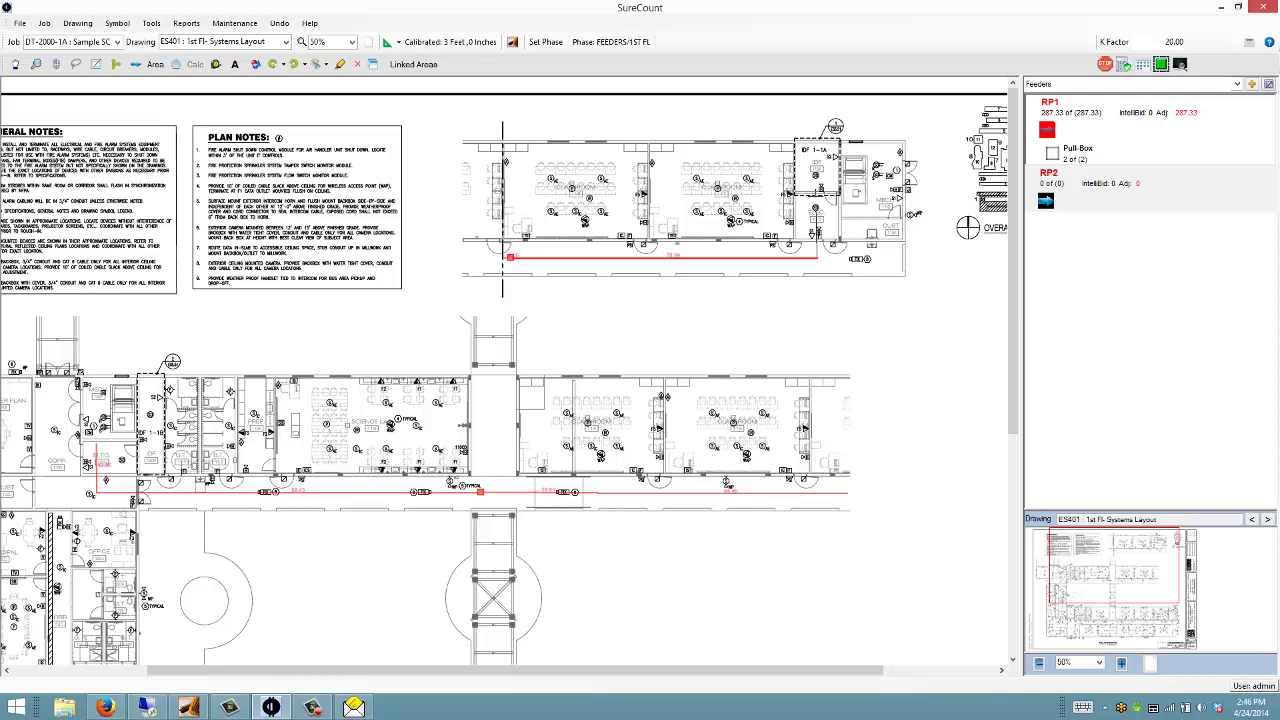
{"action": "left_click", "coordinate": [816, 205]}
Set the K factor to 15 and add it twice at the end of the RP1 run in the ELEC room.
{"action": "double_click", "coordinate": [1172, 42]}
{"action": "right_click", "coordinate": [848, 170]}
{"action": "left_click", "coordinate": [885, 206]}
{"action": "right_click", "coordinate": [848, 169]}
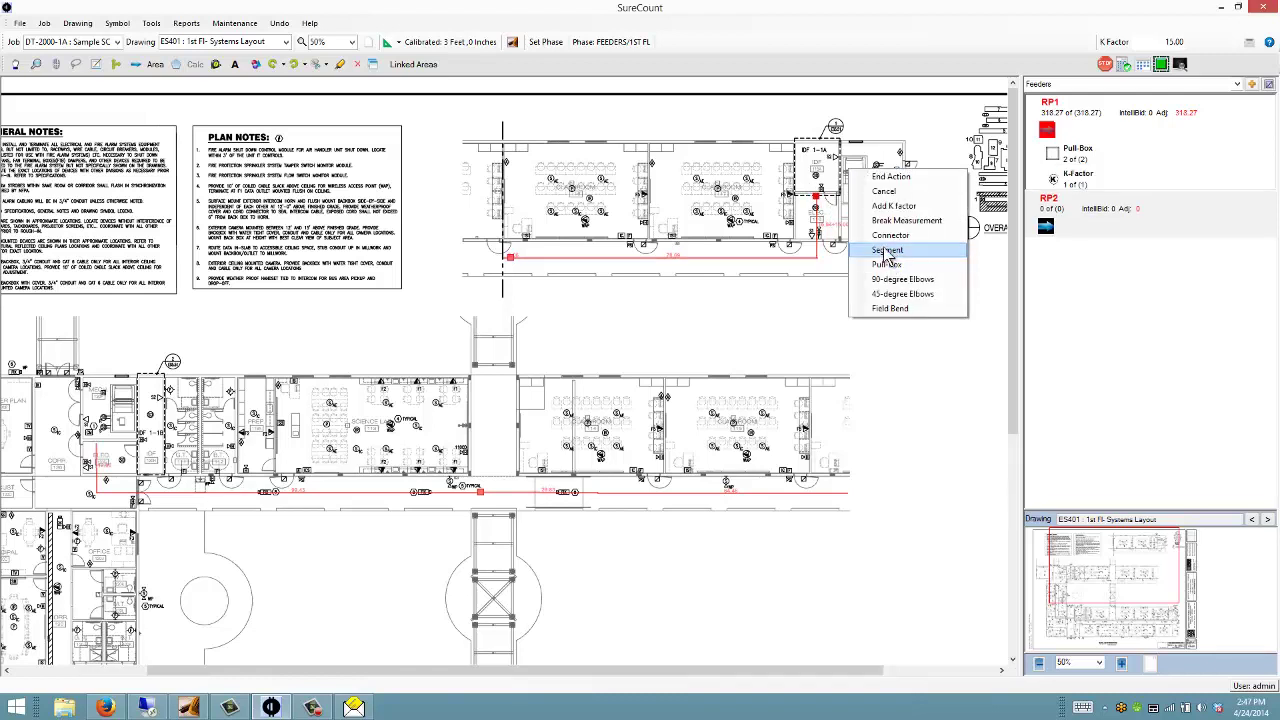
{"action": "left_click", "coordinate": [895, 208]}
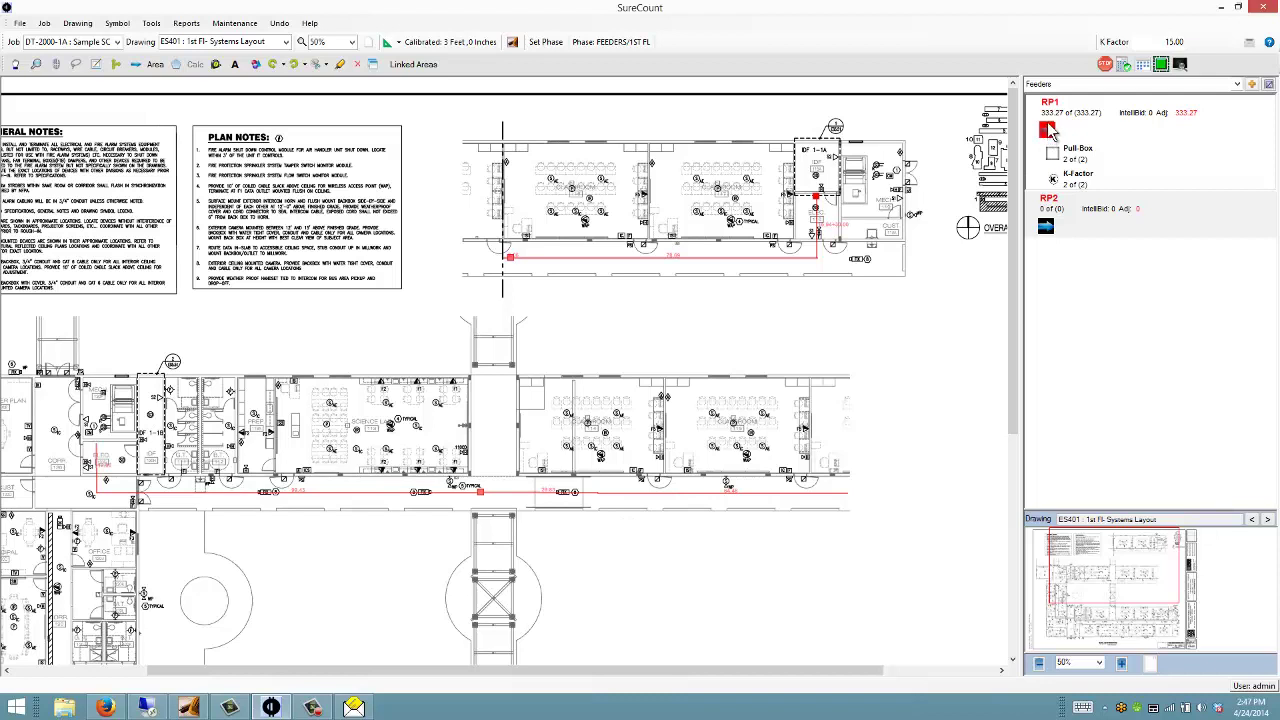
Open drawing ES403 : 3rd Fl- Systems Layout and display its Feeders symbol group.
{"action": "left_click", "coordinate": [286, 42]}
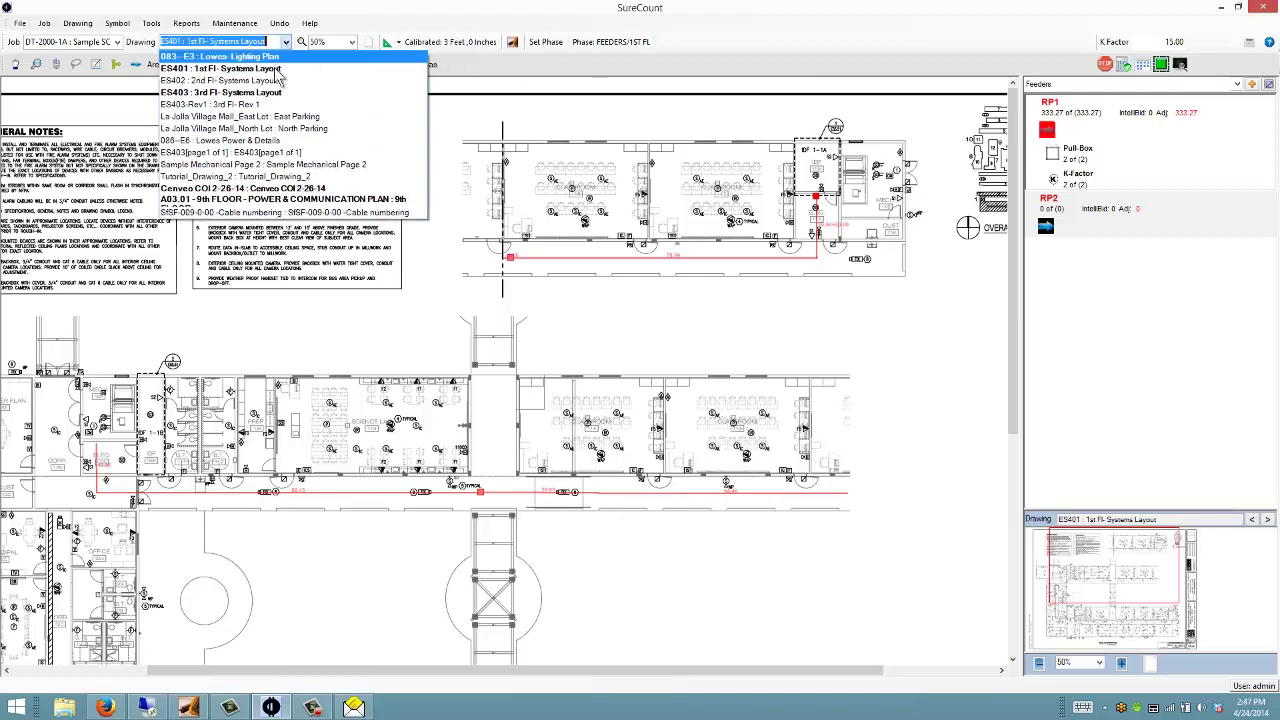
{"action": "left_click", "coordinate": [258, 92]}
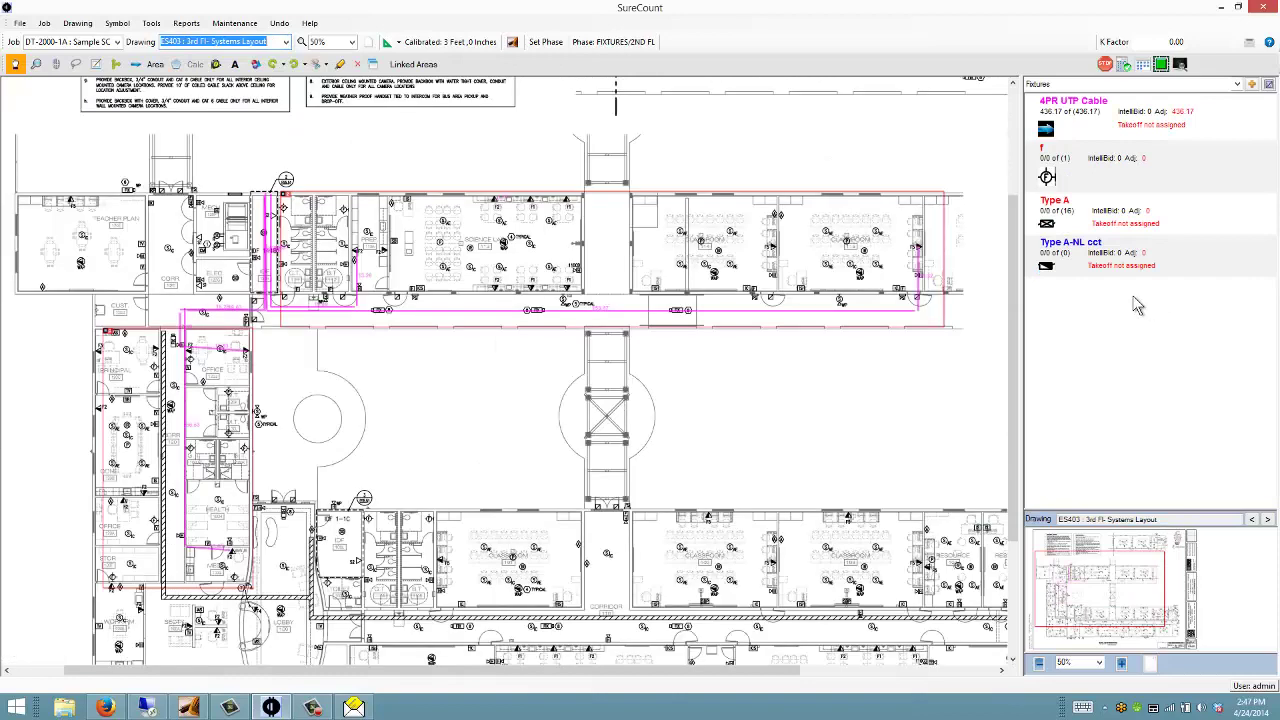
{"action": "left_click", "coordinate": [1068, 86]}
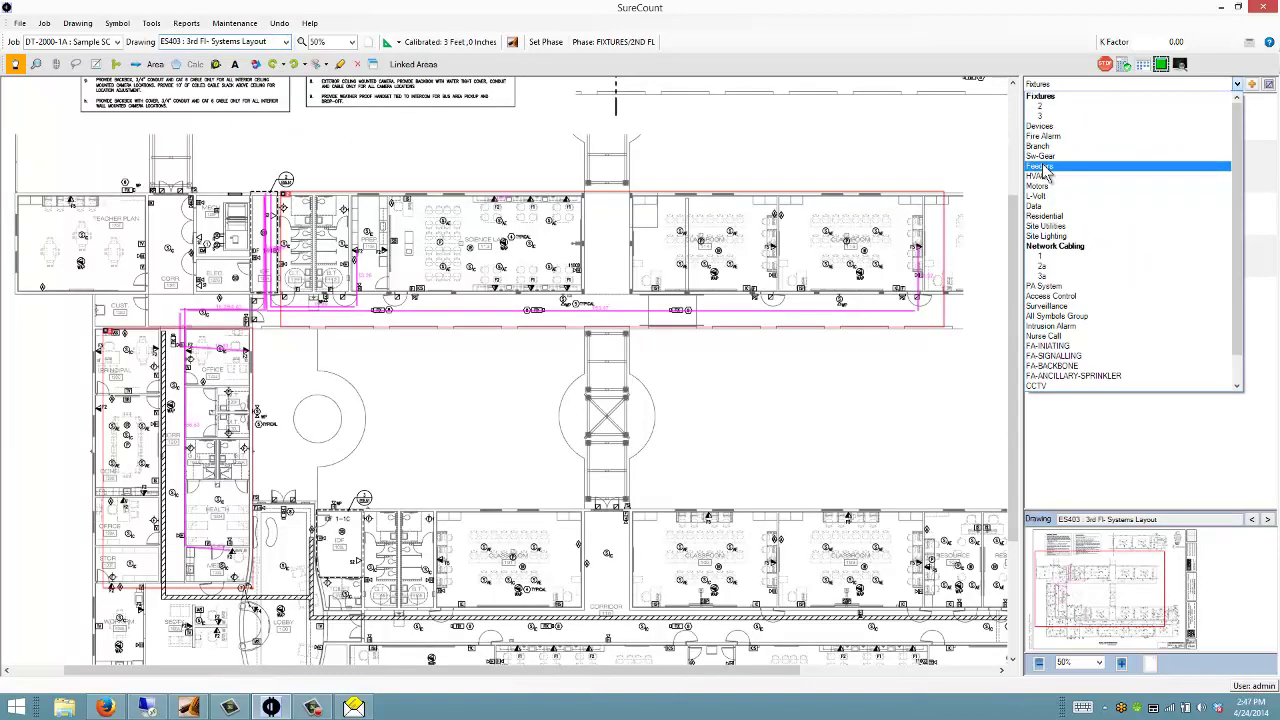
{"action": "left_click", "coordinate": [1046, 168]}
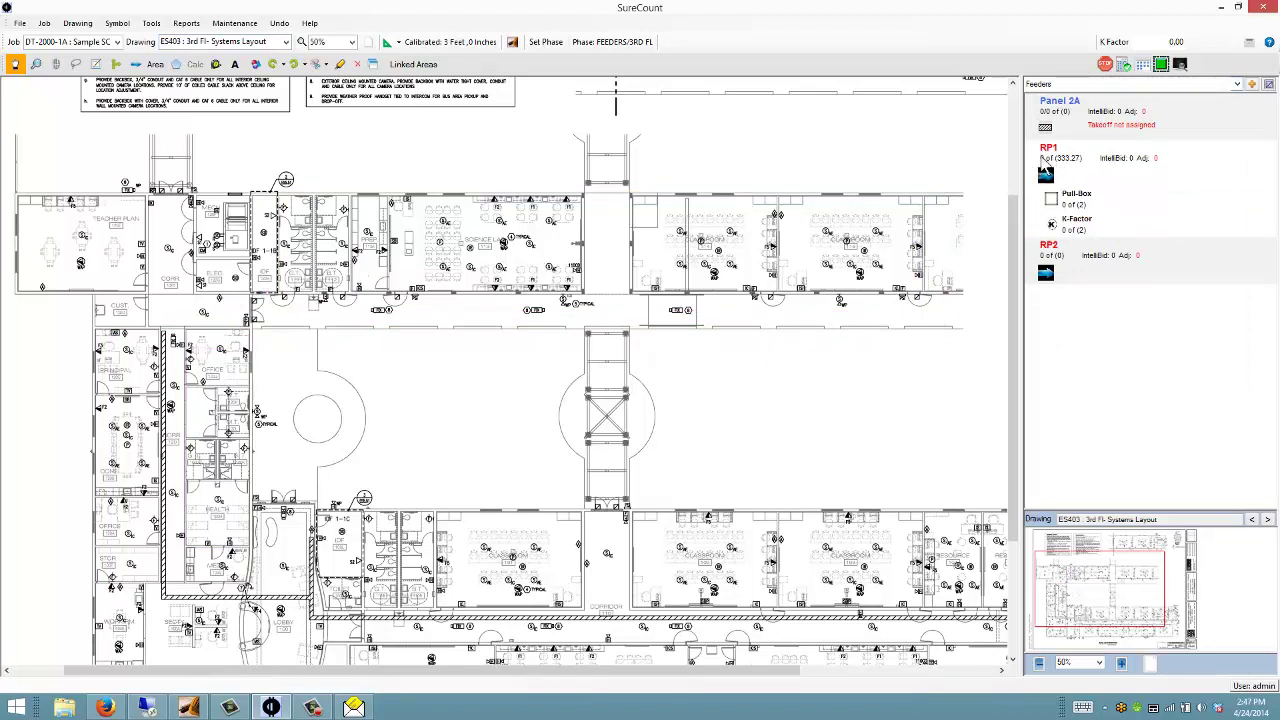
Measure an RP1 run of about 19.5 ft on ES403 from ELEC room 118 into MECH room 119, viewing the plan at 100%.
{"action": "mouse_move", "coordinate": [1123, 580]}
{"action": "left_mouse_down"}
{"action": "mouse_move", "coordinate": [1138, 565]}
{"action": "mouse_move", "coordinate": [1108, 566]}
{"action": "mouse_move", "coordinate": [1109, 550]}
{"action": "left_mouse_up"}
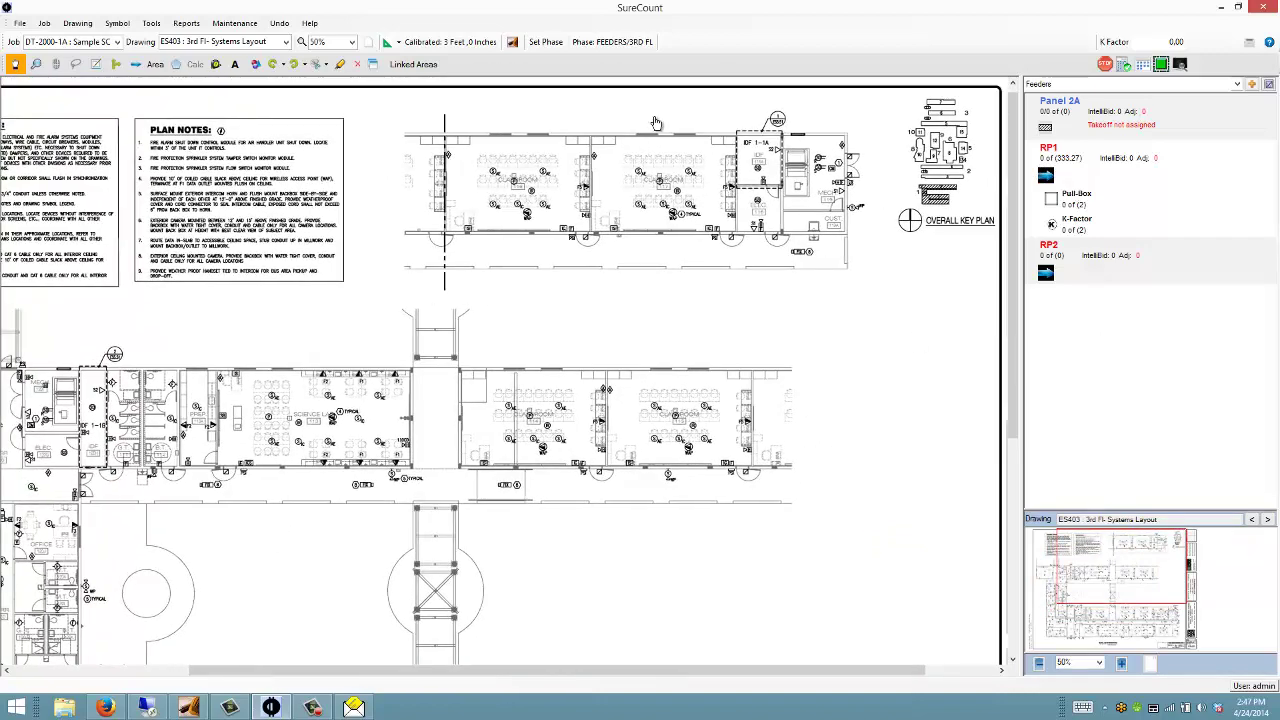
{"action": "left_click", "coordinate": [368, 43]}
{"action": "left_click_drag", "start_coordinate": [1062, 562], "coordinate": [1146, 572]}
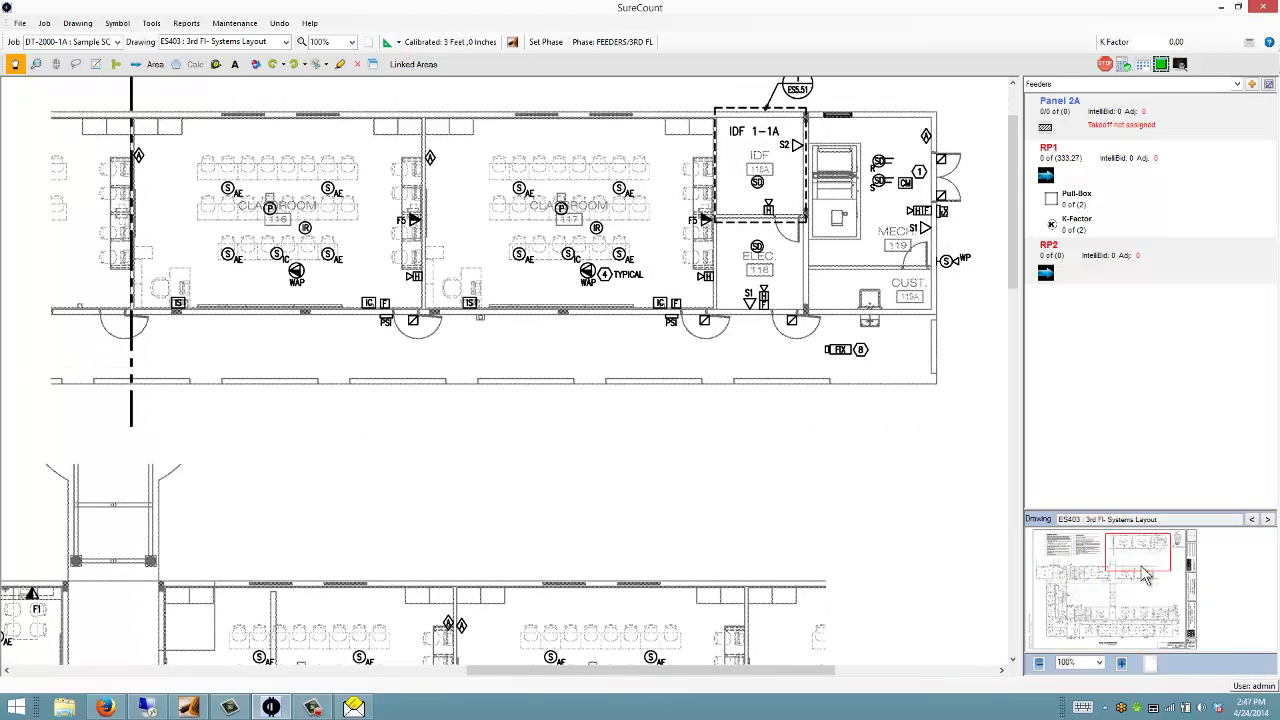
{"action": "left_click", "coordinate": [1046, 176]}
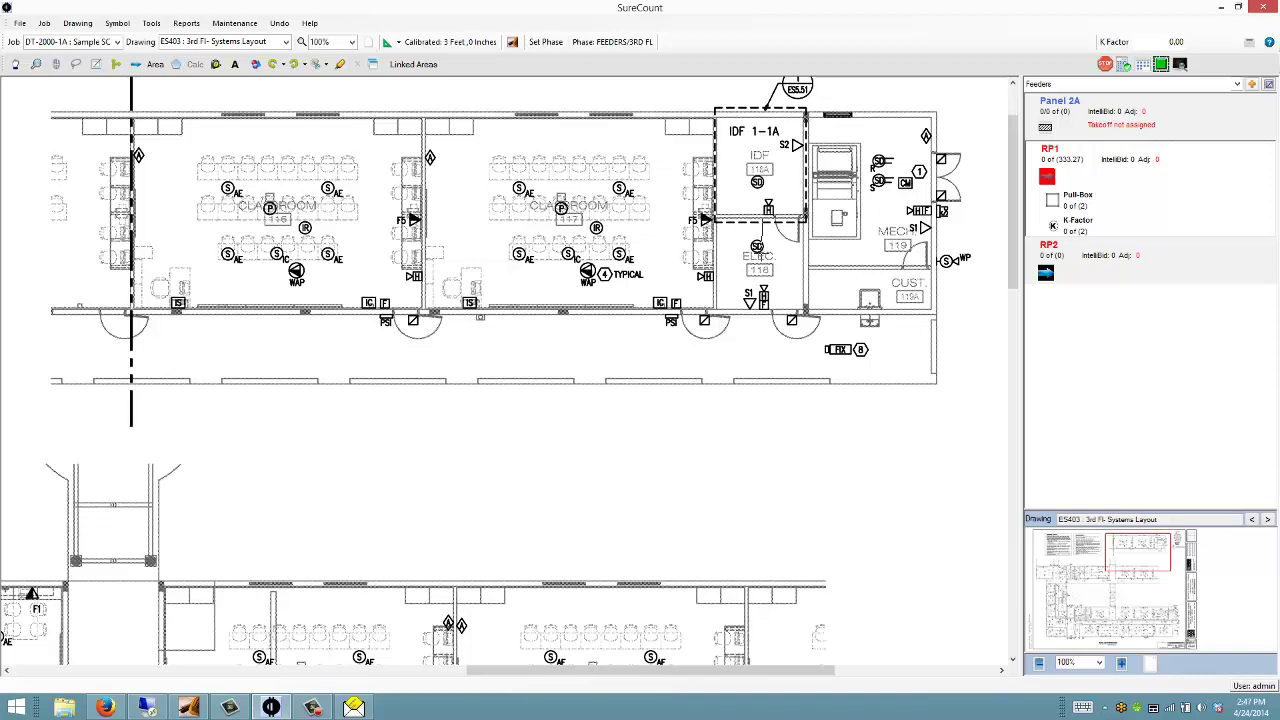
{"action": "left_click", "coordinate": [762, 255]}
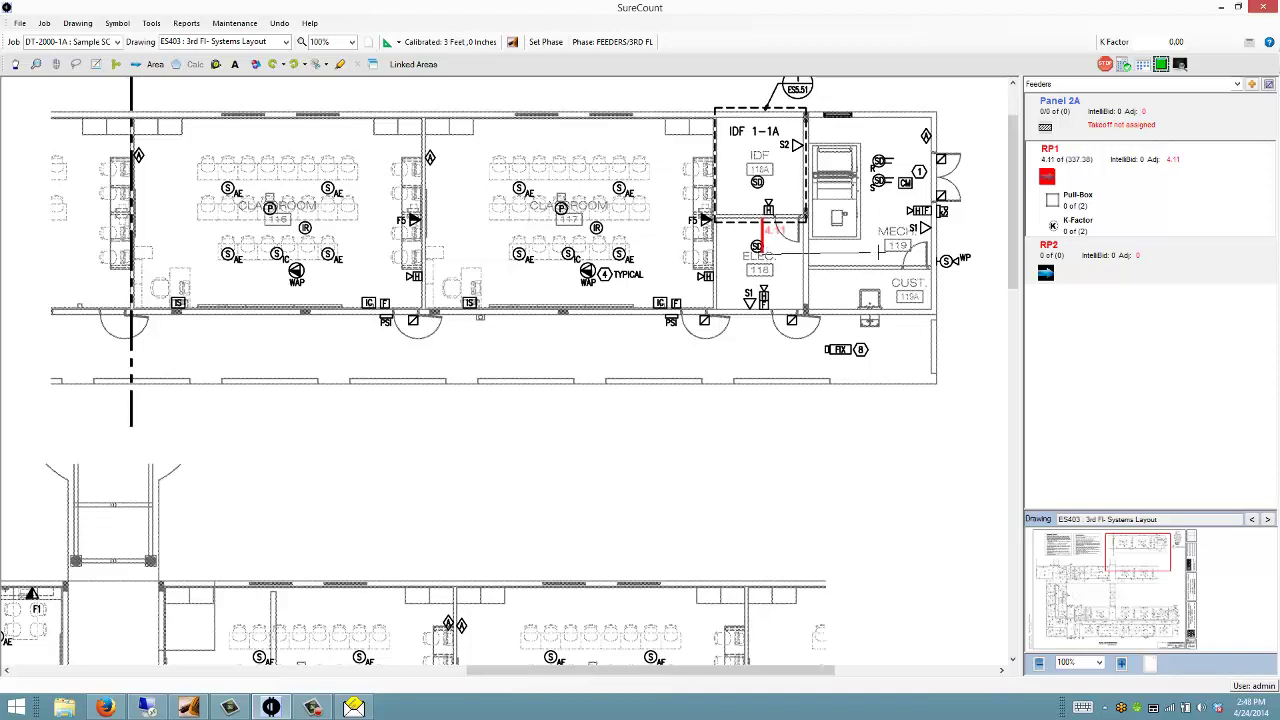
{"action": "left_click", "coordinate": [878, 253]}
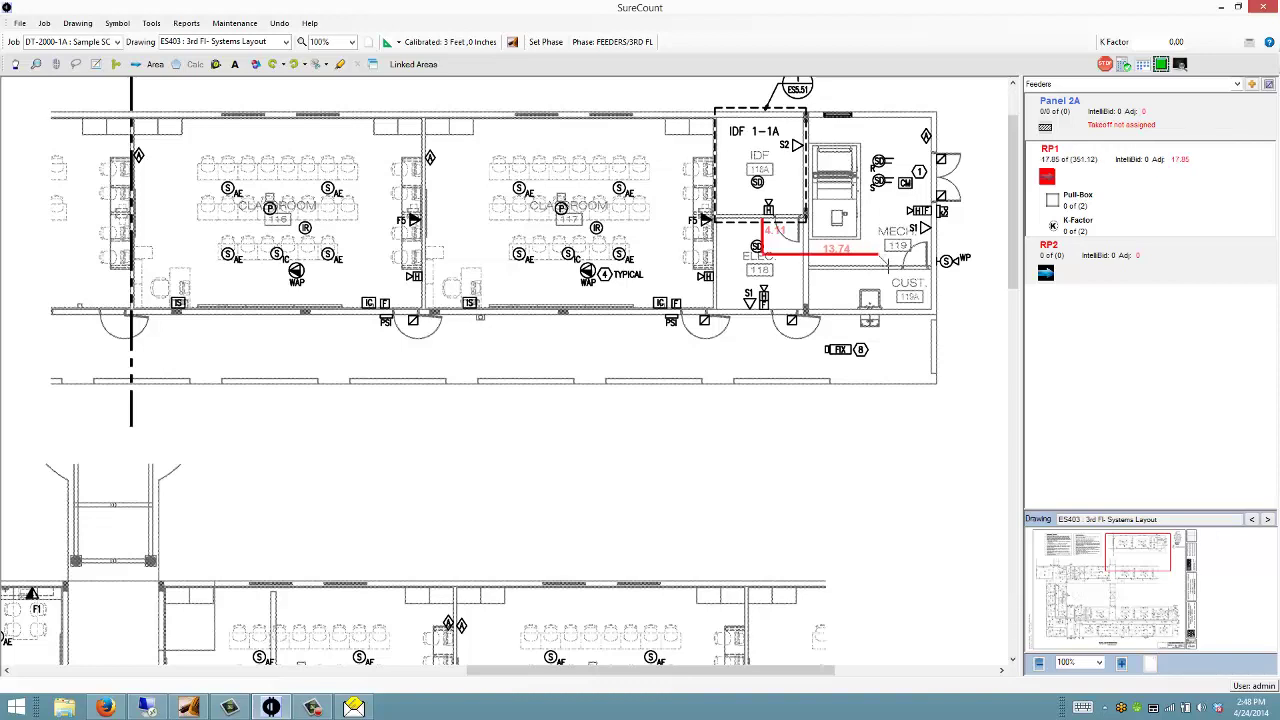
{"action": "left_click", "coordinate": [886, 264]}
Set the K factor to 10 and add it at the end of the RP1 run in MECH room 119.
{"action": "left_click", "coordinate": [1175, 42]}
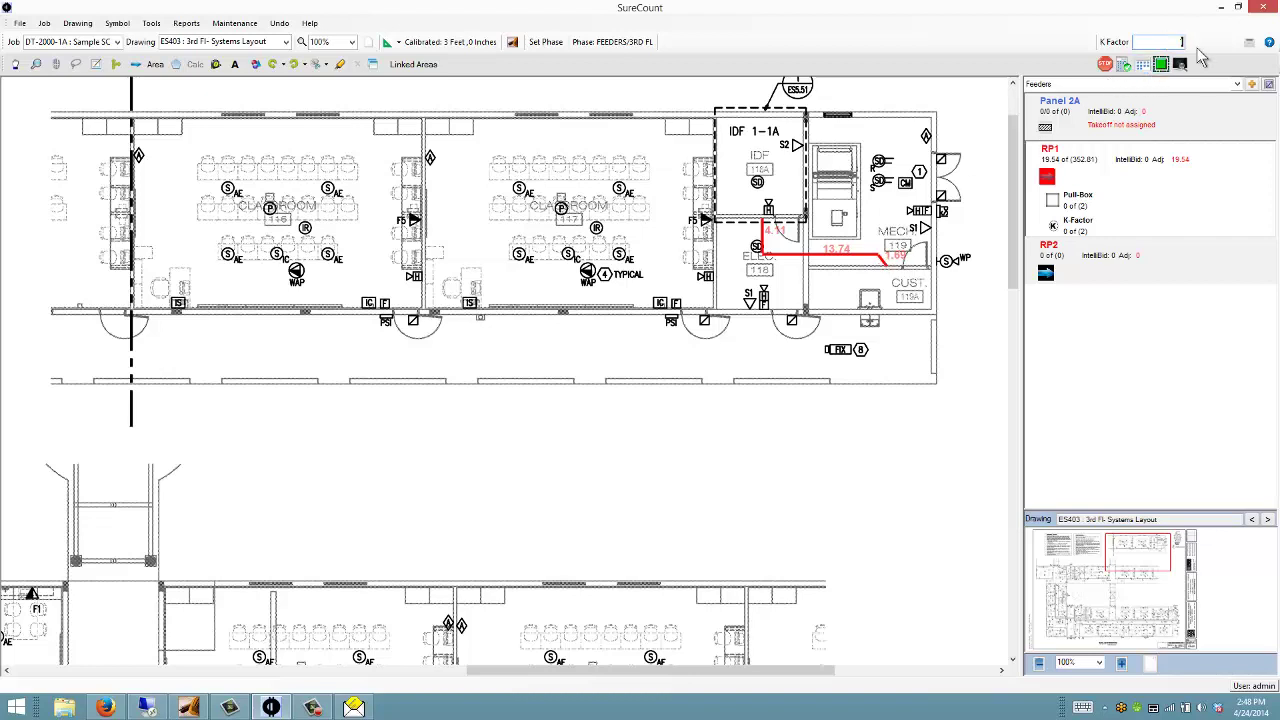
{"action": "type", "text": "10"}
{"action": "right_click", "coordinate": [918, 240]}
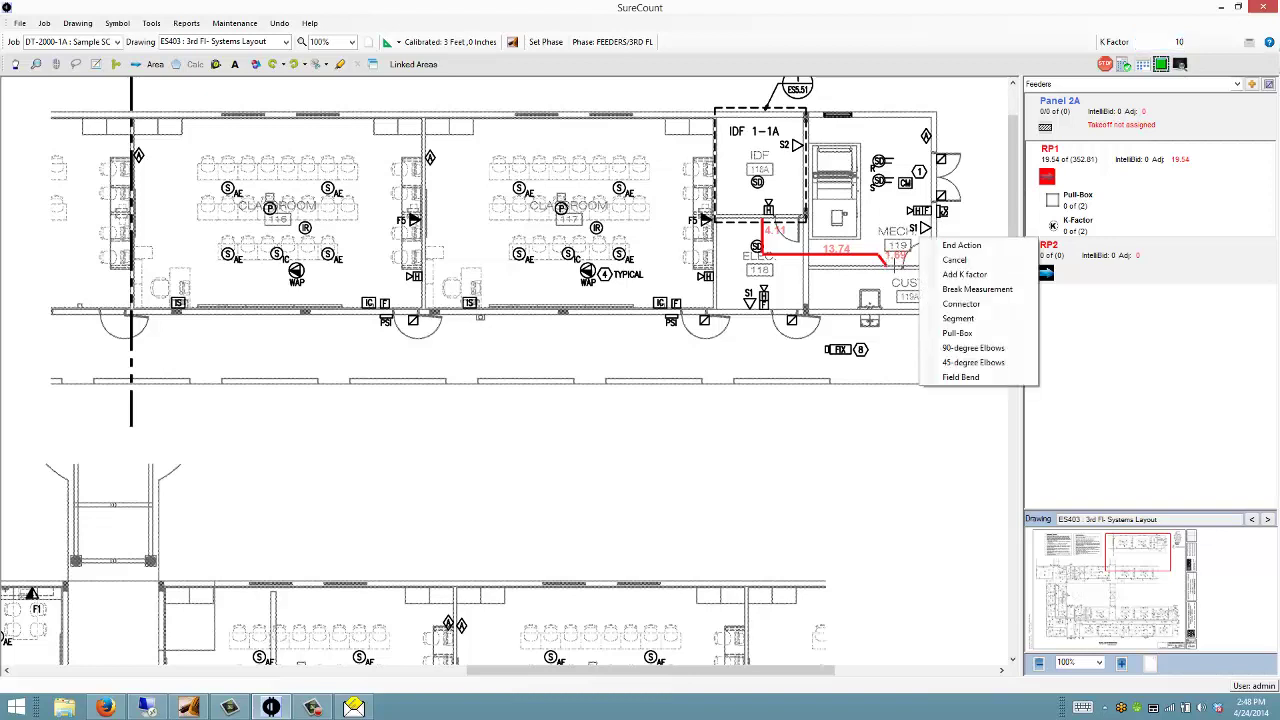
{"action": "left_click", "coordinate": [960, 270]}
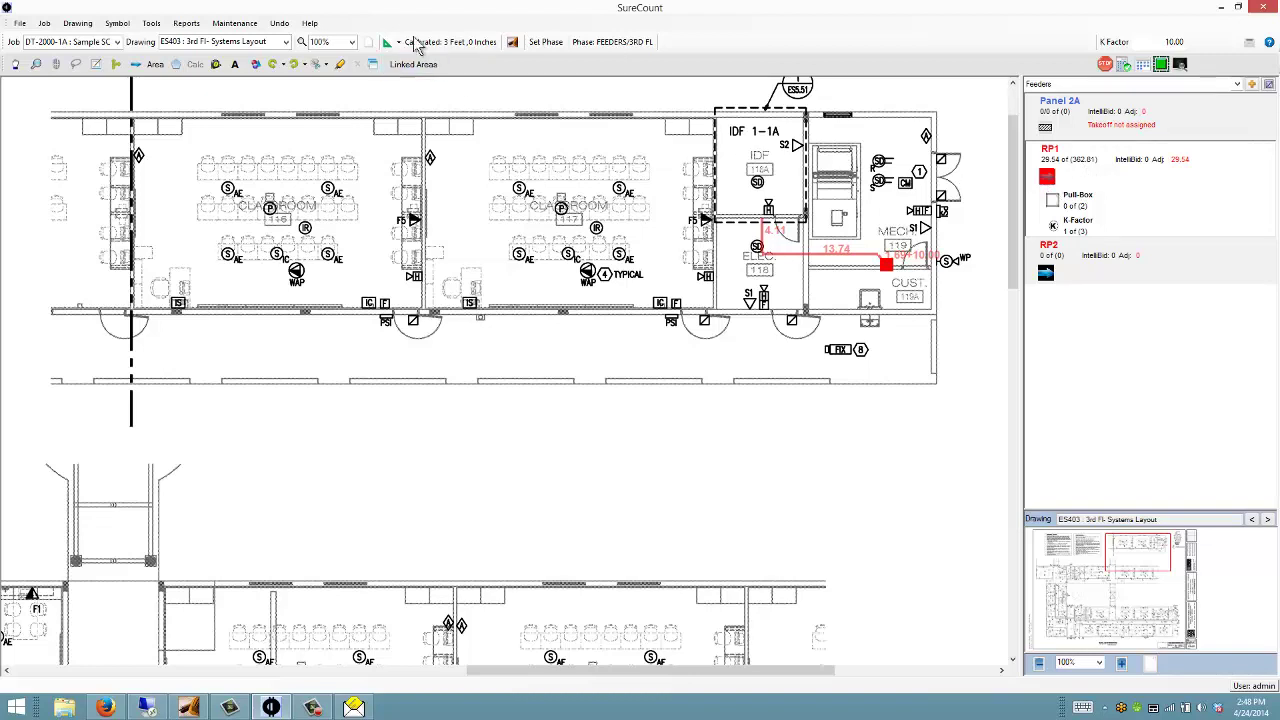
Take off the selected RP1 symbol on ES403 to the IntelliBid job and accept the update.
{"action": "left_click", "coordinate": [512, 42]}
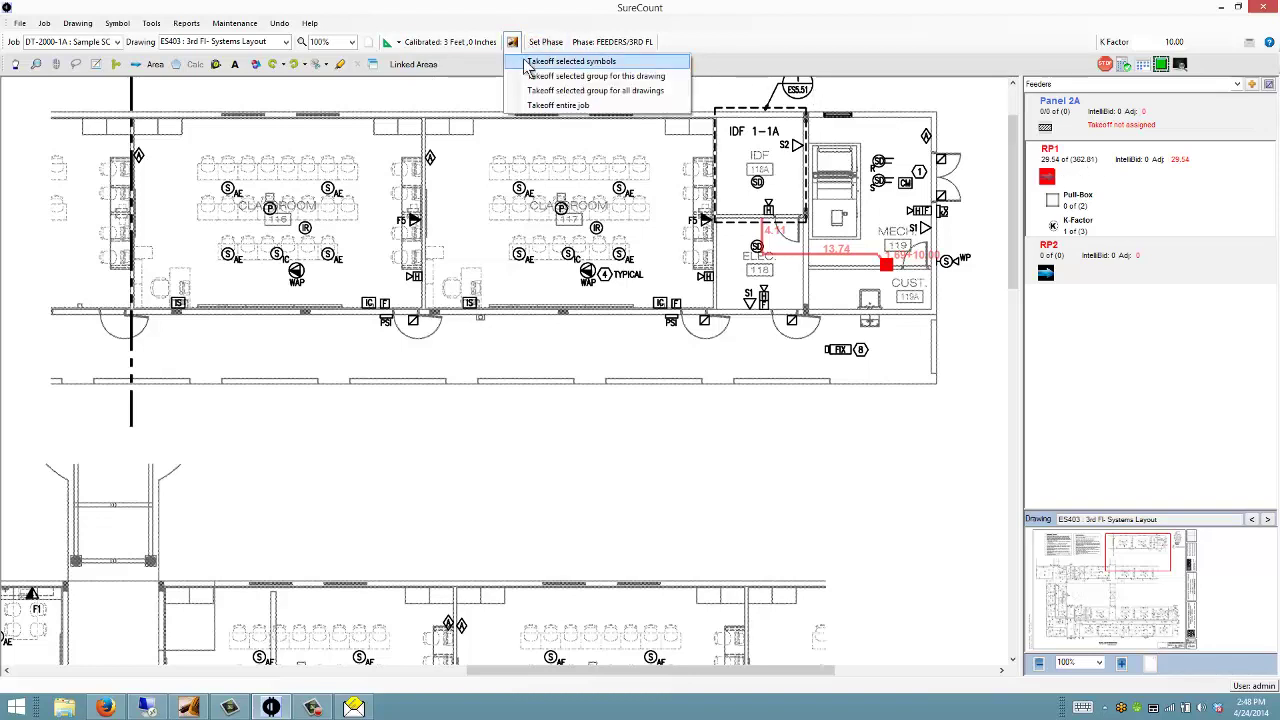
{"action": "left_click", "coordinate": [527, 63]}
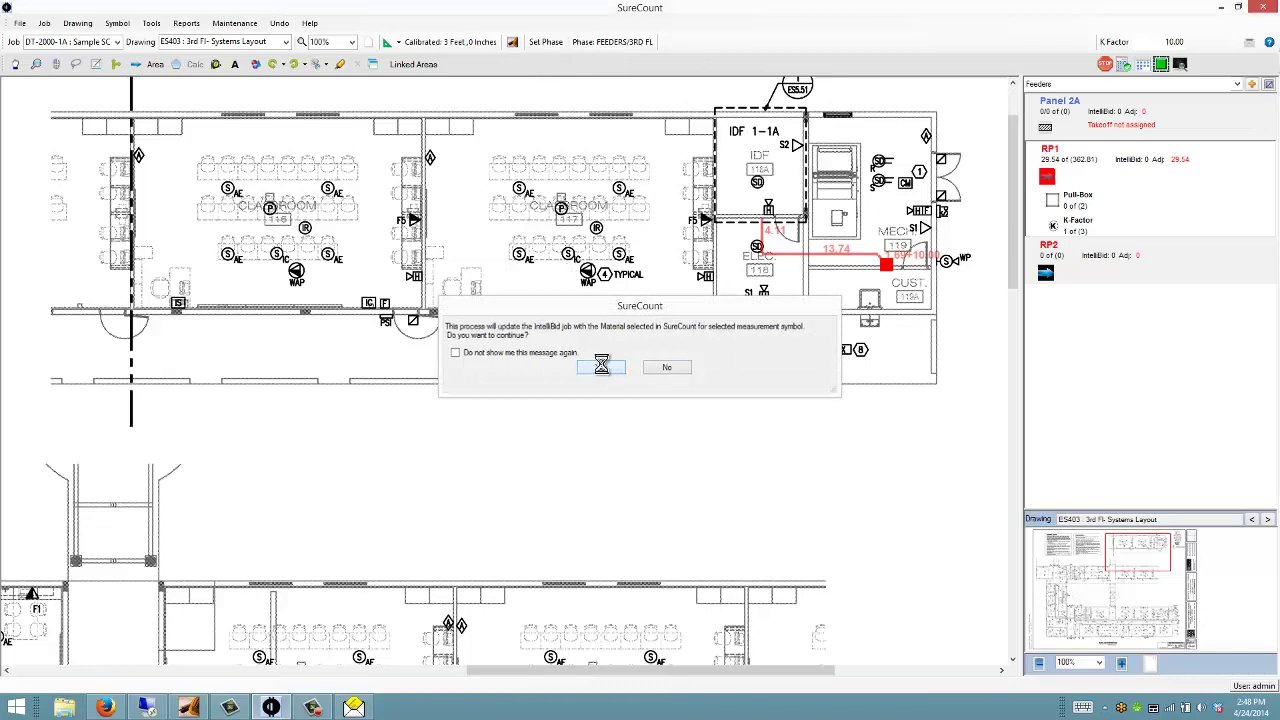
{"action": "left_click", "coordinate": [601, 366]}
{"action": "left_click", "coordinate": [628, 363]}
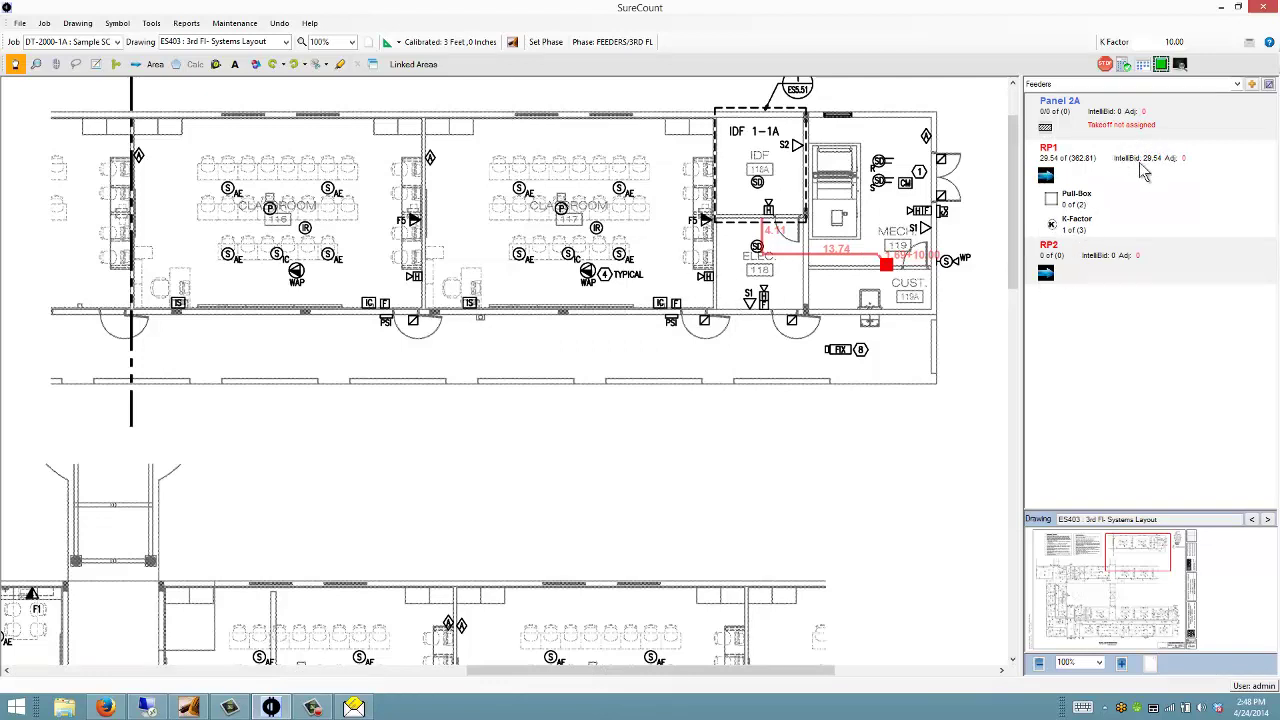
Return to drawing ES401 : 1st Fl- Systems Layout and take off its RP1 measurement to the IntelliBid job.
{"action": "left_click", "coordinate": [286, 42]}
{"action": "left_click", "coordinate": [230, 65]}
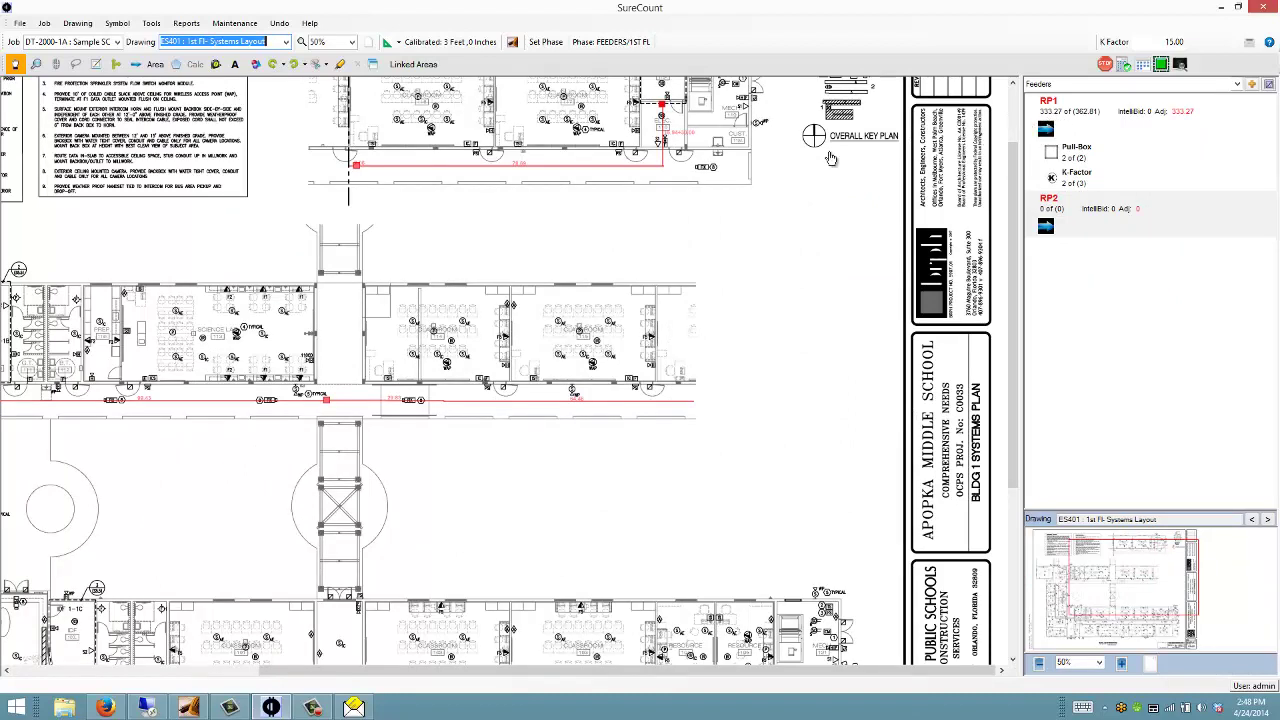
{"action": "left_click", "coordinate": [1046, 133]}
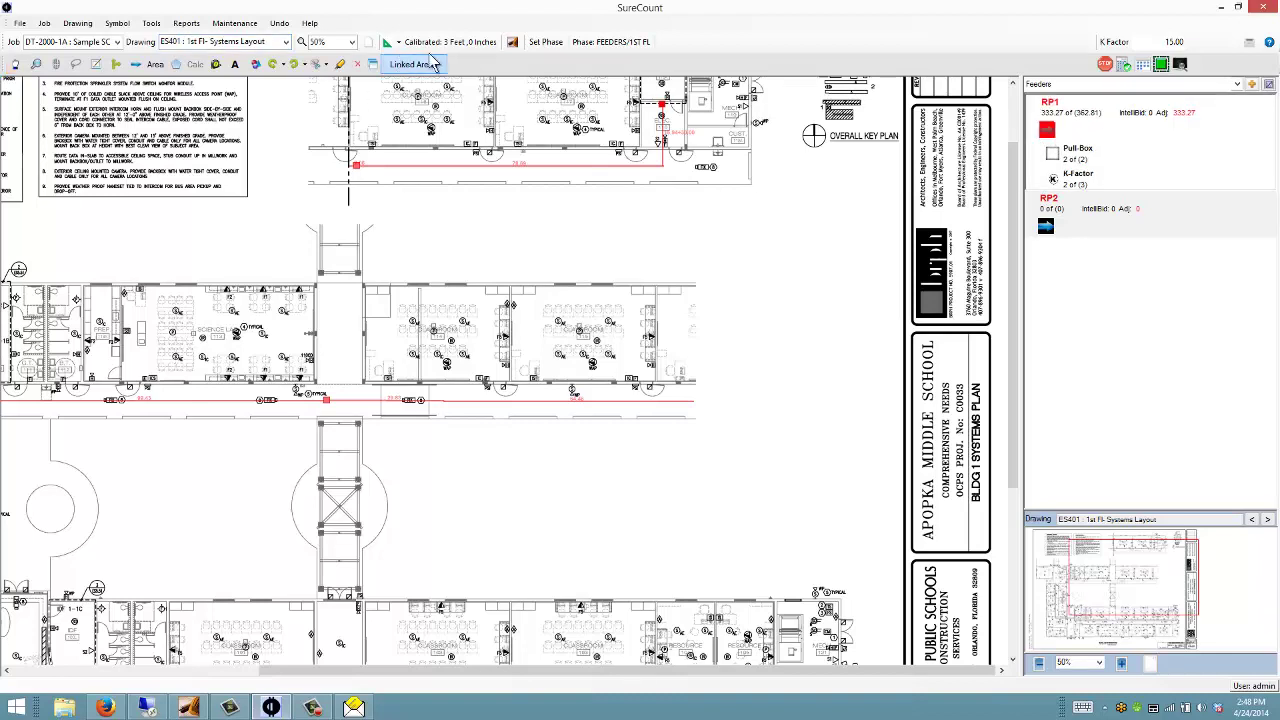
{"action": "left_click", "coordinate": [512, 42]}
{"action": "left_click", "coordinate": [538, 62]}
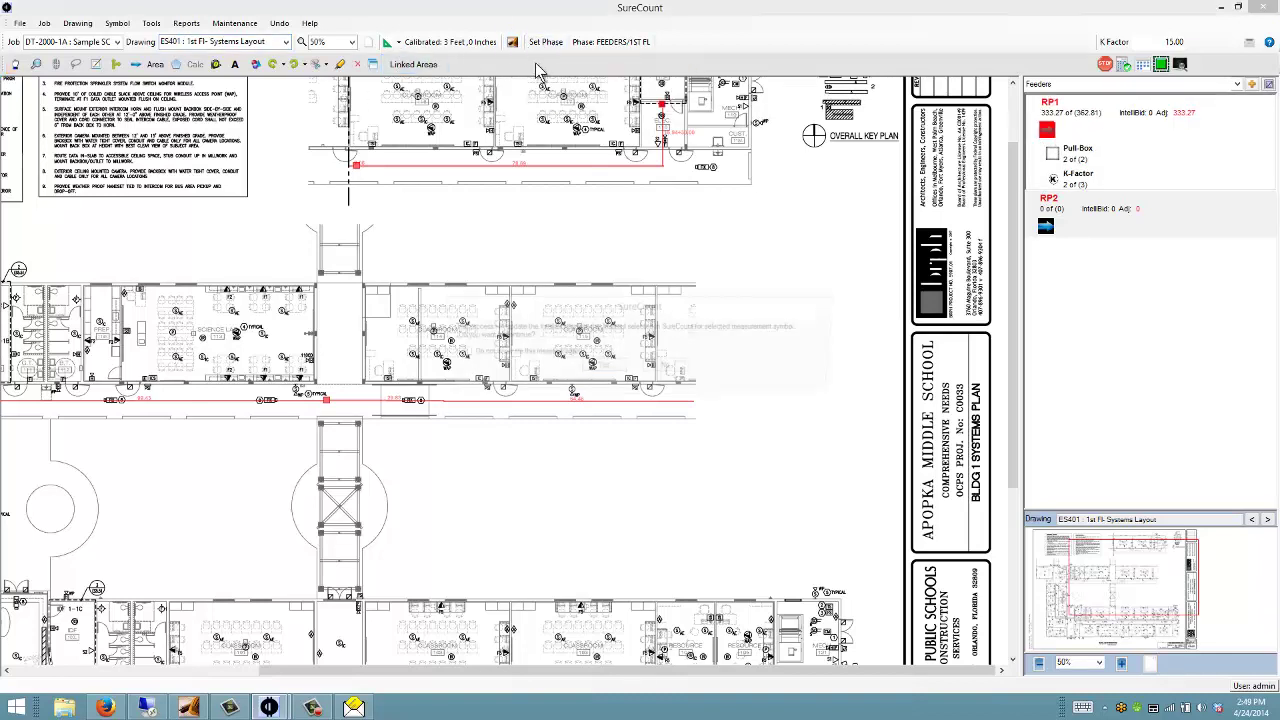
{"action": "left_click", "coordinate": [600, 366]}
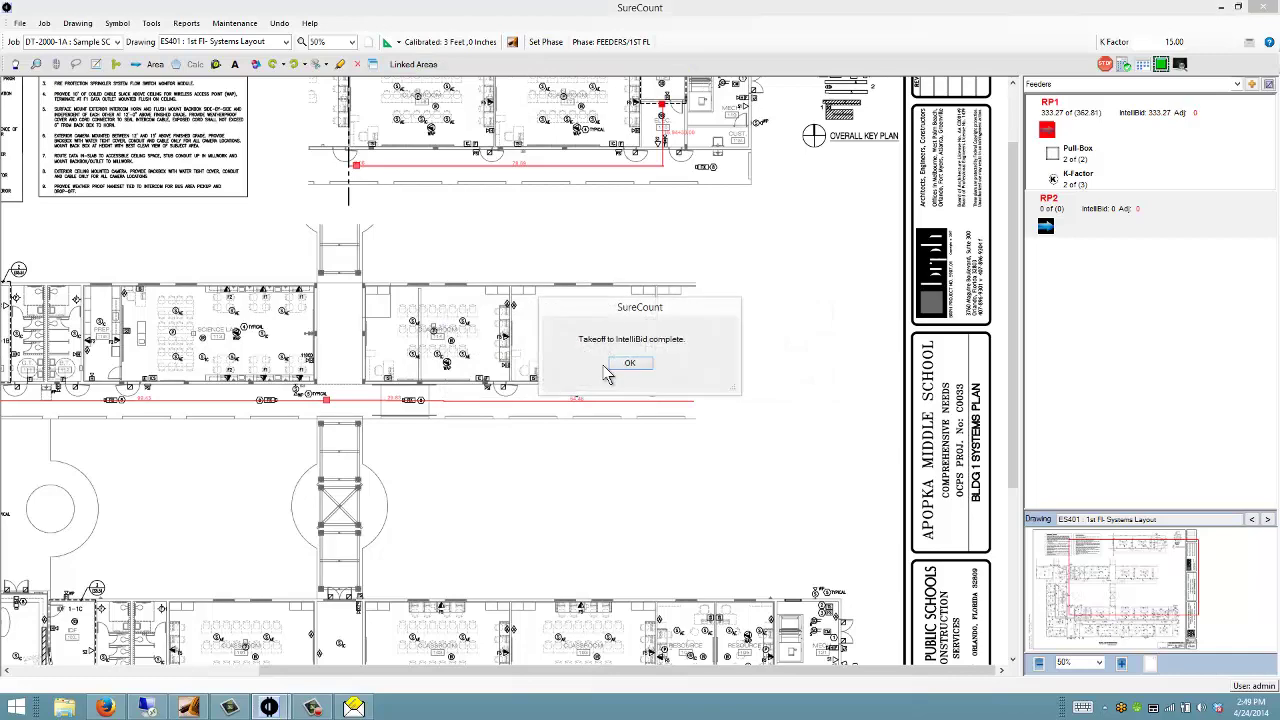
{"action": "left_click", "coordinate": [638, 366]}
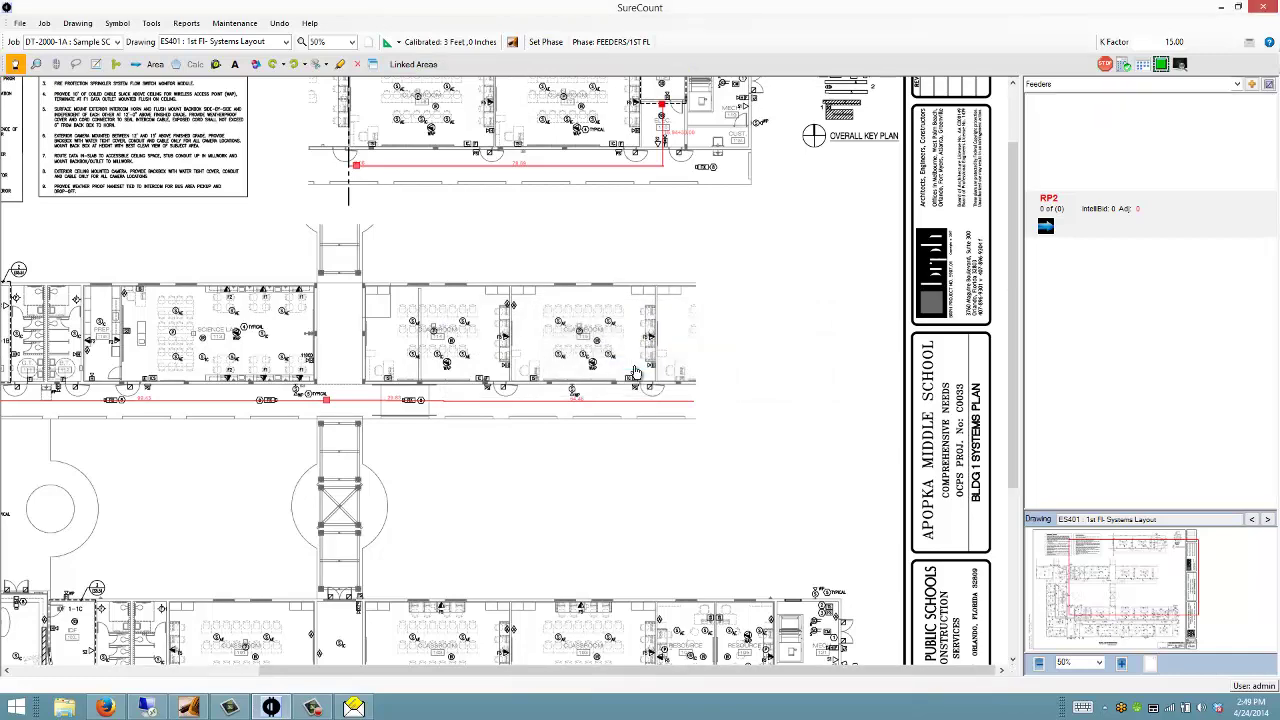
Switch to IntelliBid, refresh the FEEDERS 1ST FL takeoff, and enlarge its item list by maximizing the window and hiding the item library.
{"action": "left_click", "coordinate": [1238, 10]}
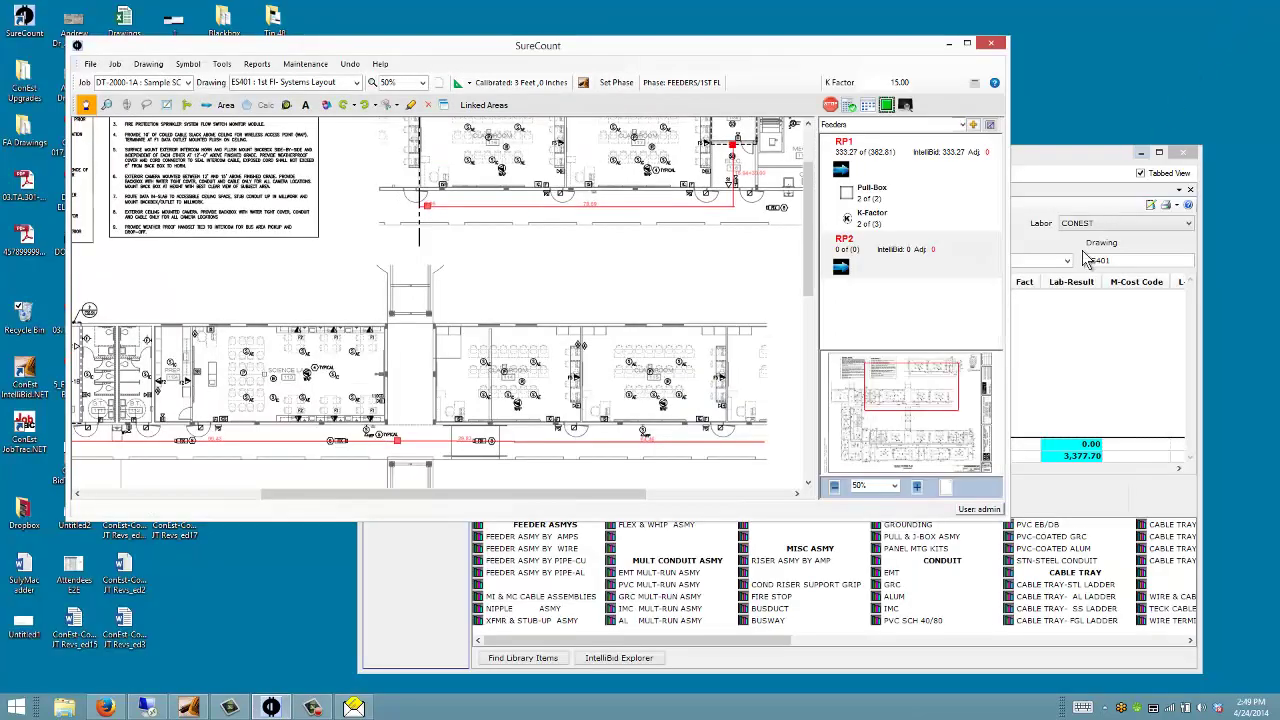
{"action": "left_click", "coordinate": [1057, 187]}
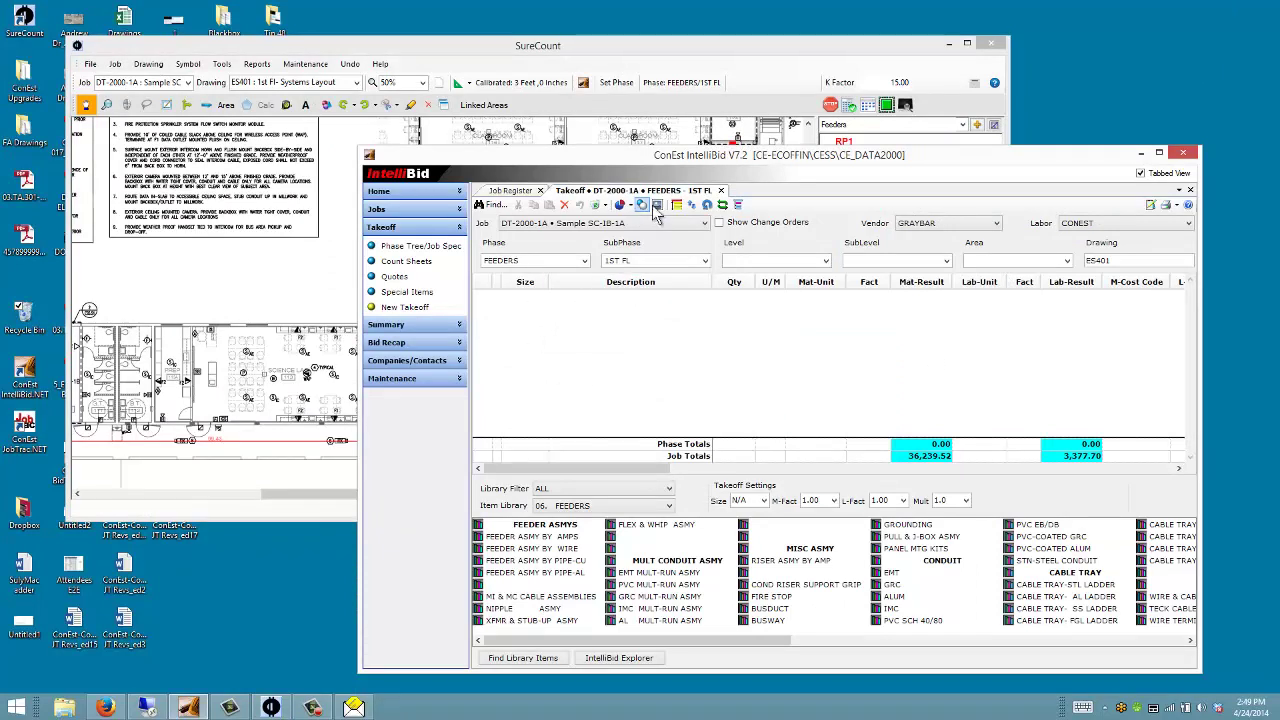
{"action": "left_click", "coordinate": [707, 204]}
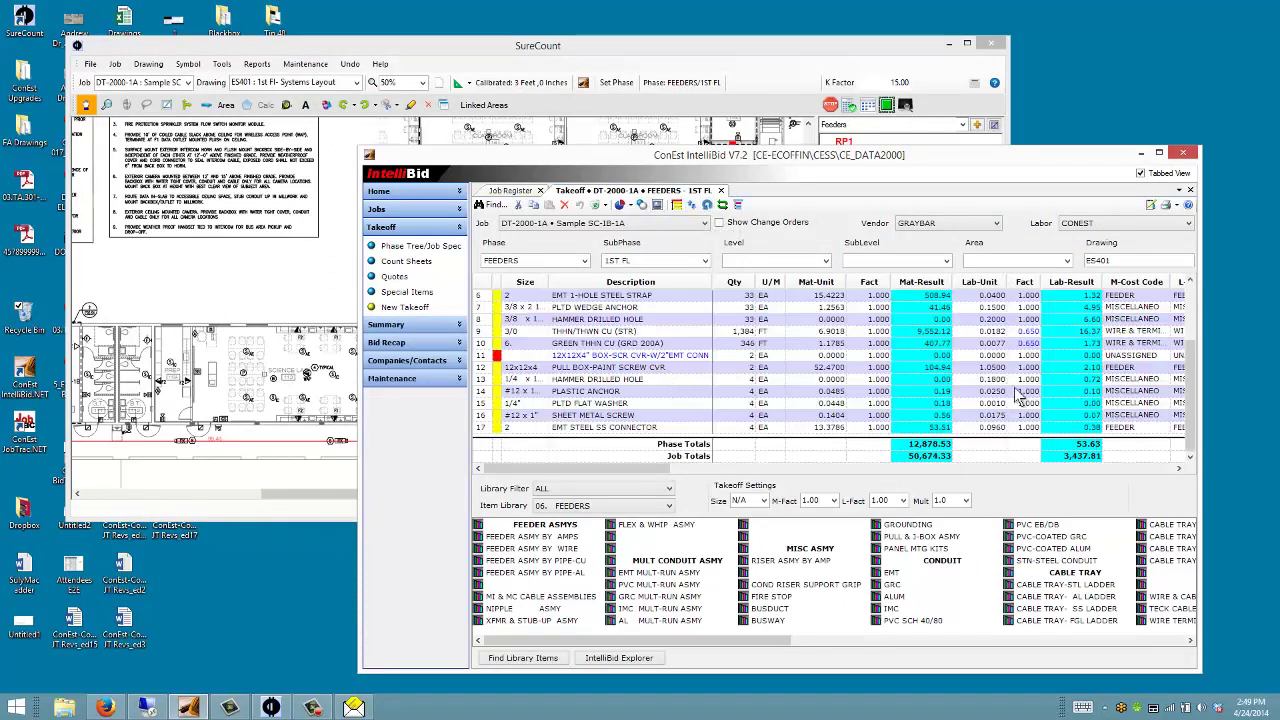
{"action": "left_click", "coordinate": [1159, 154]}
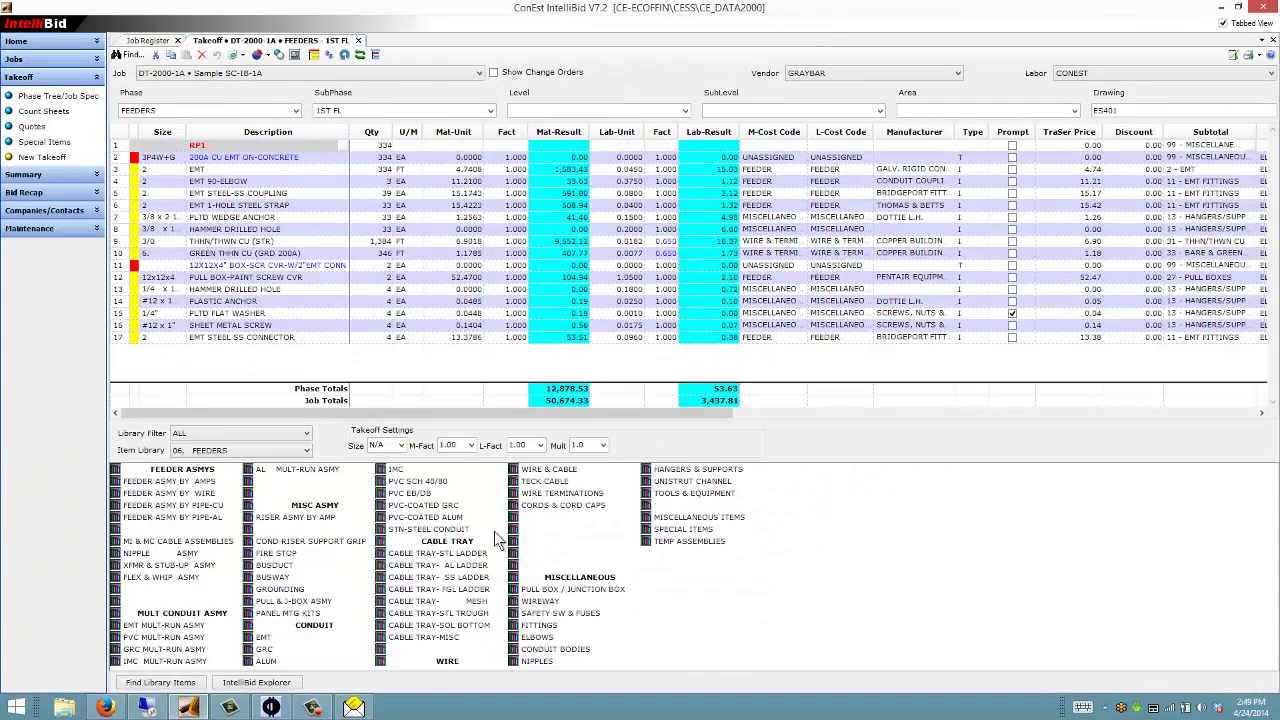
{"action": "left_click", "coordinate": [329, 54]}
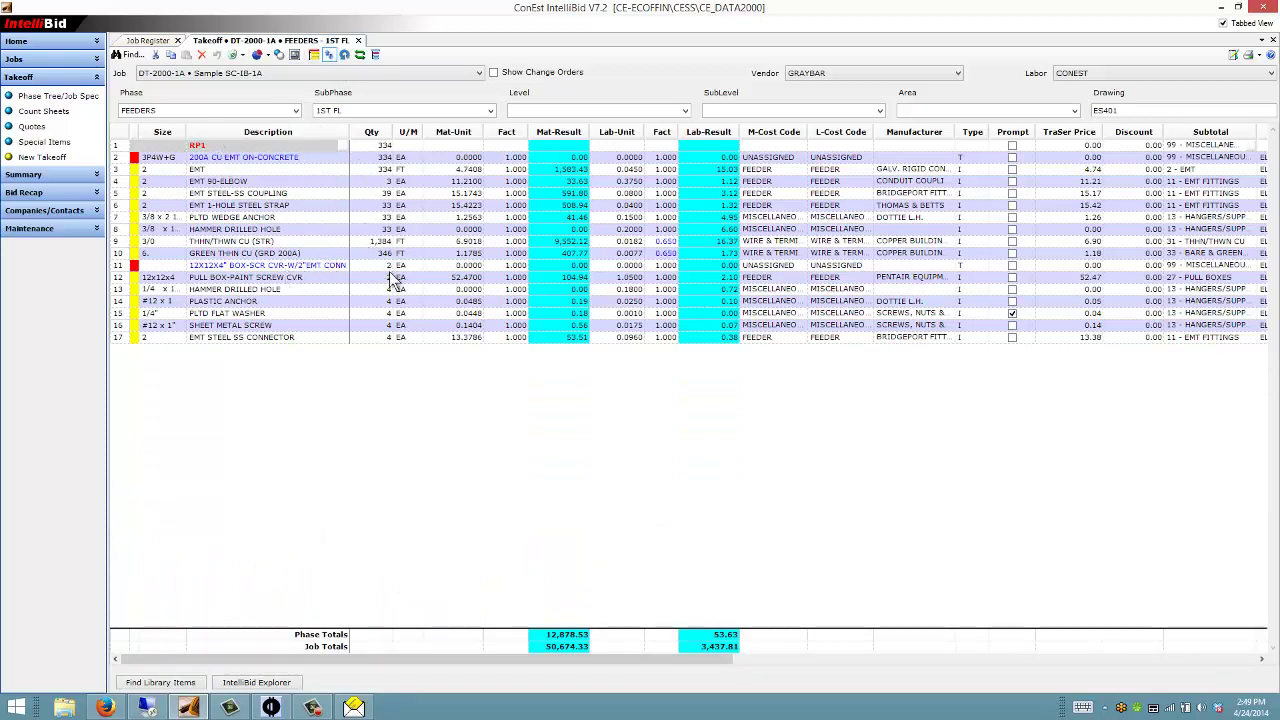
Open the 3RD FL subphase of FEEDERS and cut all its RP1 takeoff rows.
{"action": "left_click", "coordinate": [331, 112]}
{"action": "left_click", "coordinate": [329, 156]}
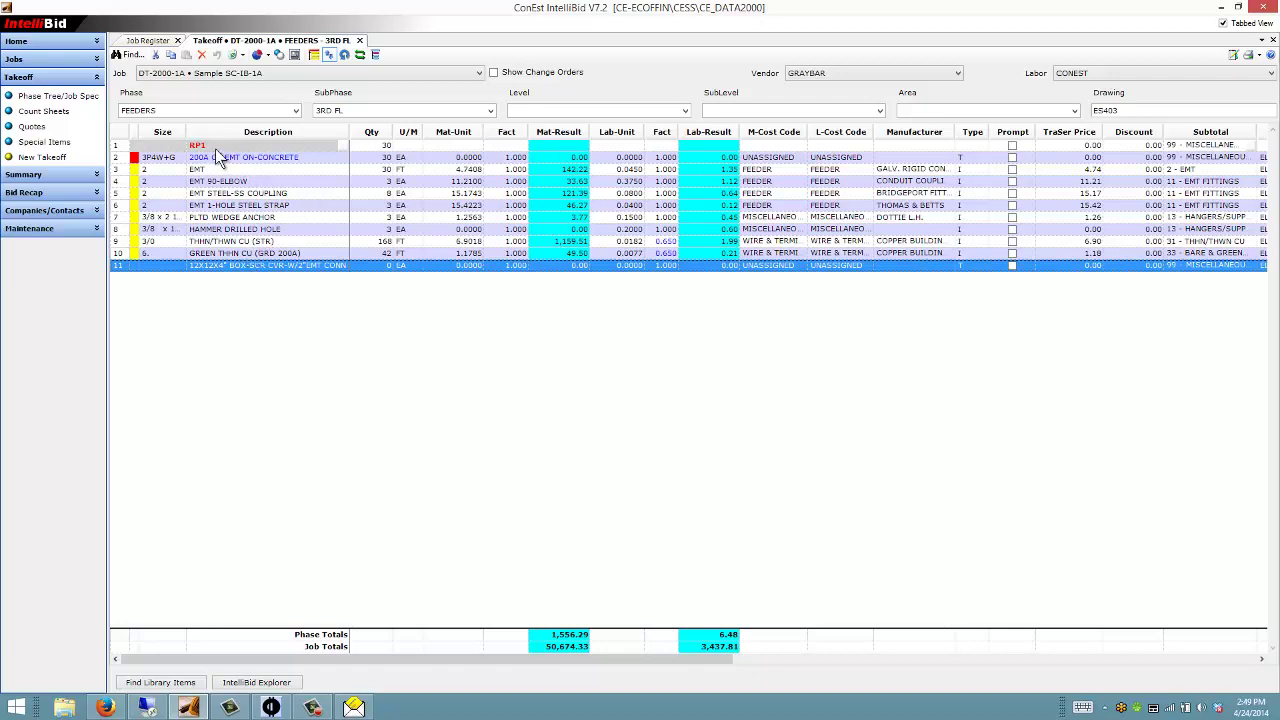
{"action": "left_click_drag", "start_coordinate": [218, 148], "coordinate": [228, 261]}
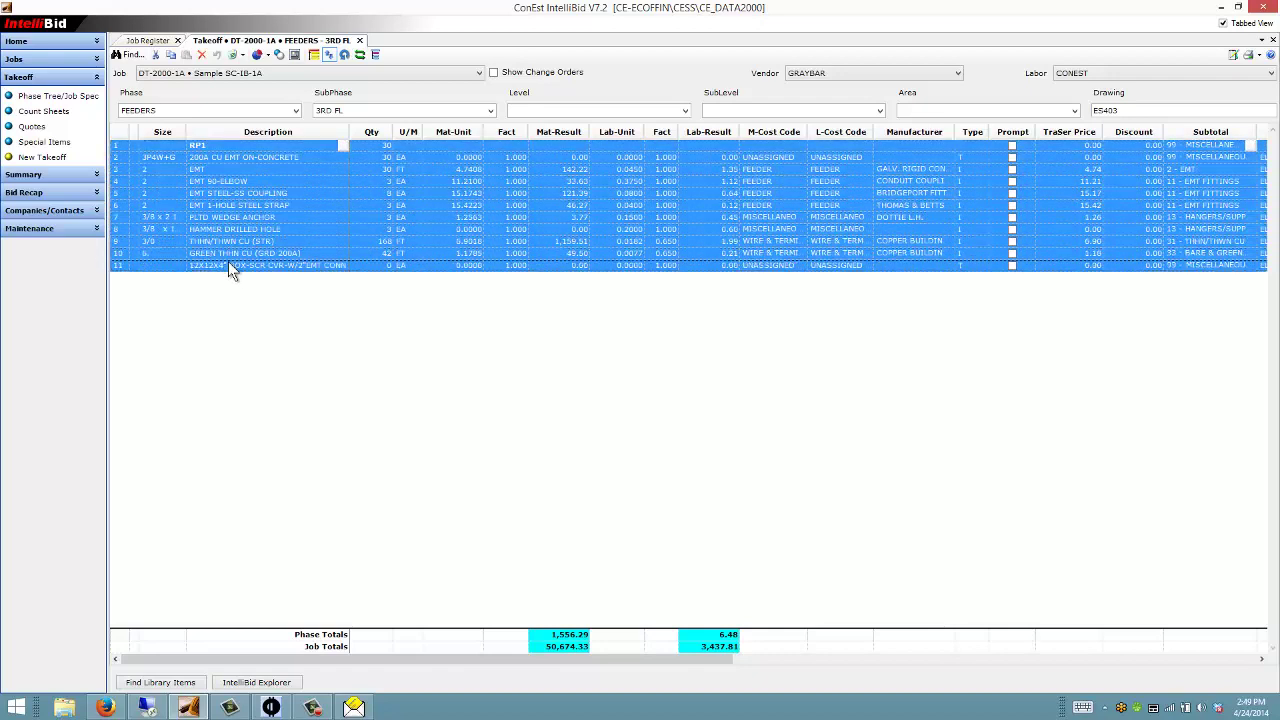
{"action": "right_click", "coordinate": [236, 263]}
{"action": "left_click", "coordinate": [266, 270]}
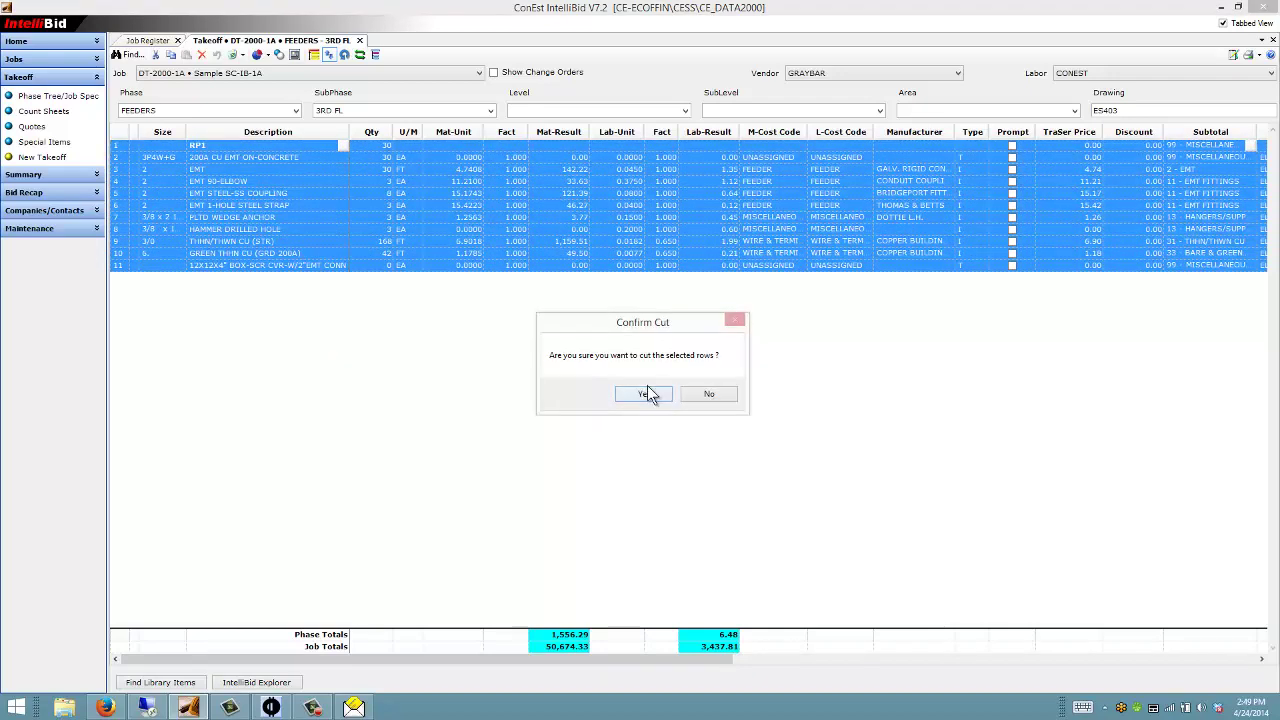
{"action": "left_click", "coordinate": [644, 393]}
Paste the cut RP1 rows below the last item in FEEDERS 1ST FL, accepting the default takeoff settings.
{"action": "left_click", "coordinate": [335, 112]}
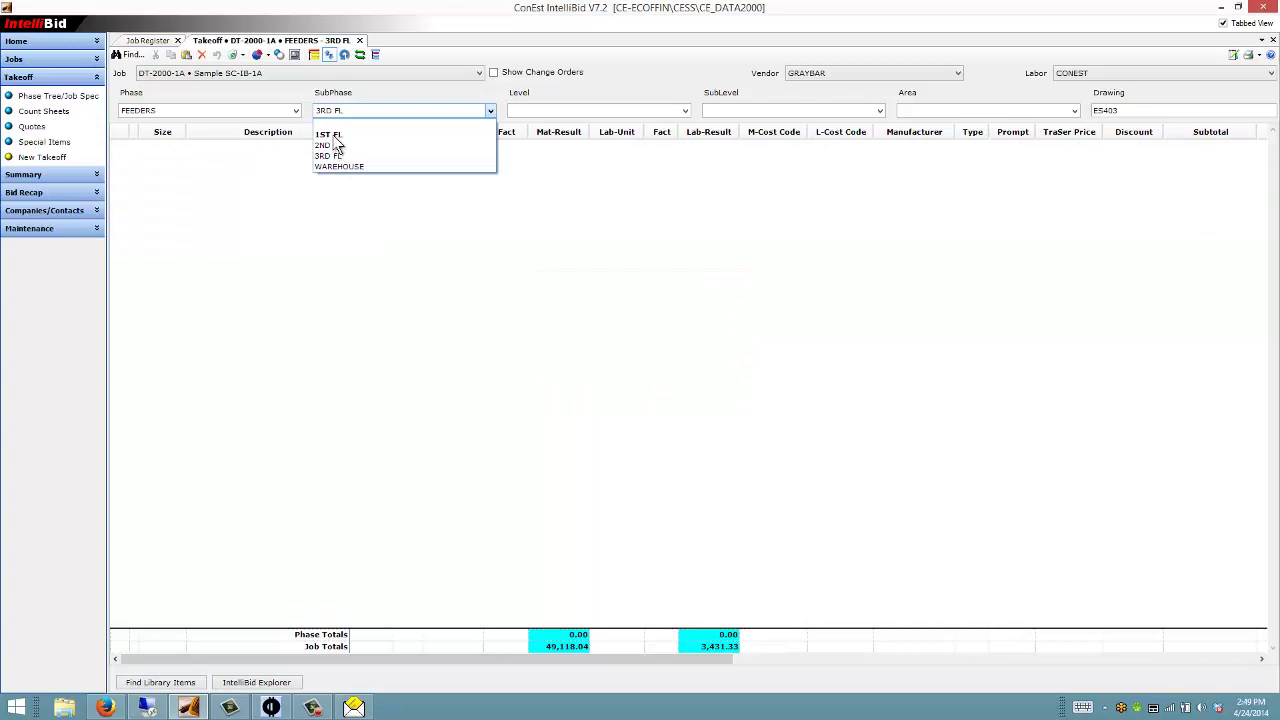
{"action": "left_click", "coordinate": [328, 134]}
{"action": "right_click", "coordinate": [247, 345]}
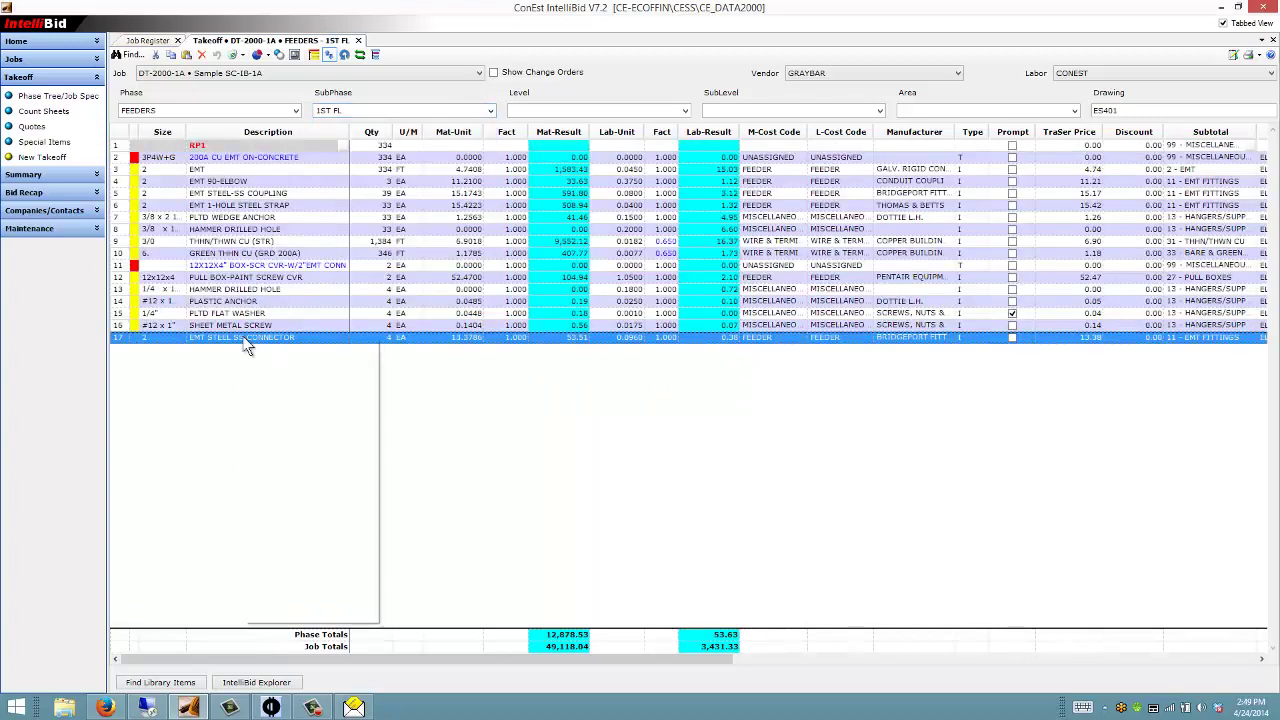
{"action": "left_click", "coordinate": [300, 386]}
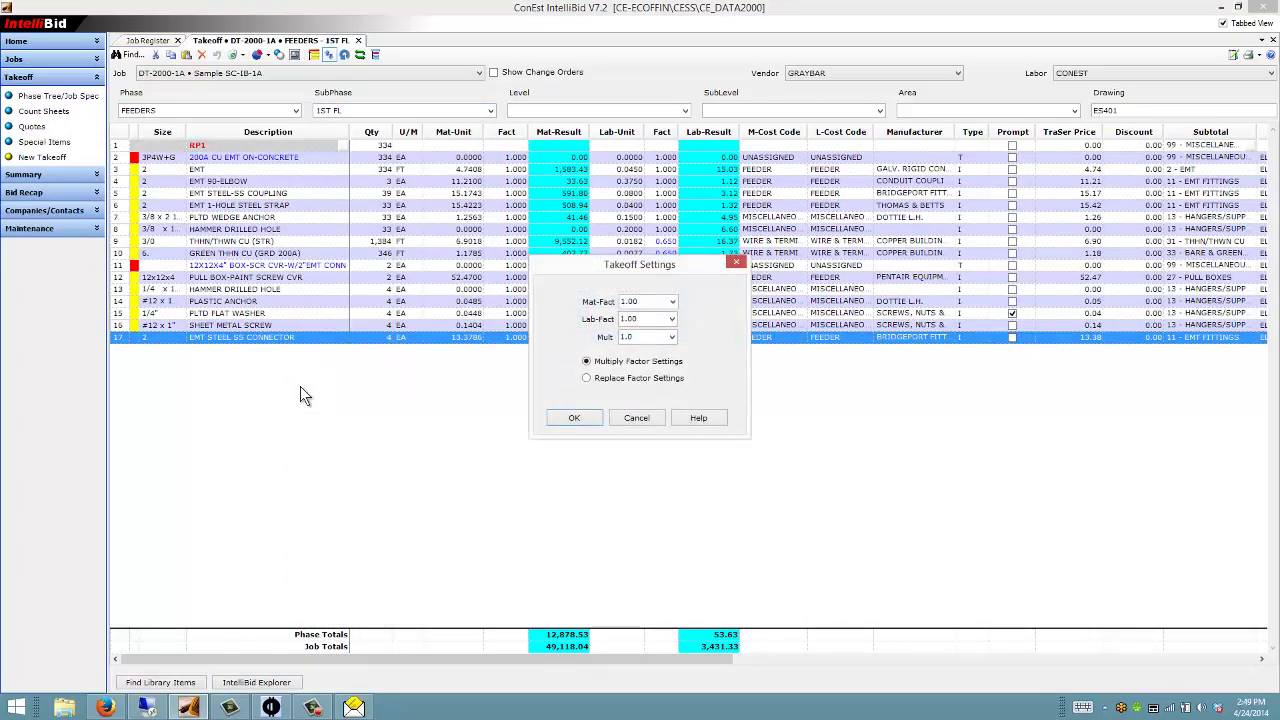
{"action": "left_click", "coordinate": [573, 418]}
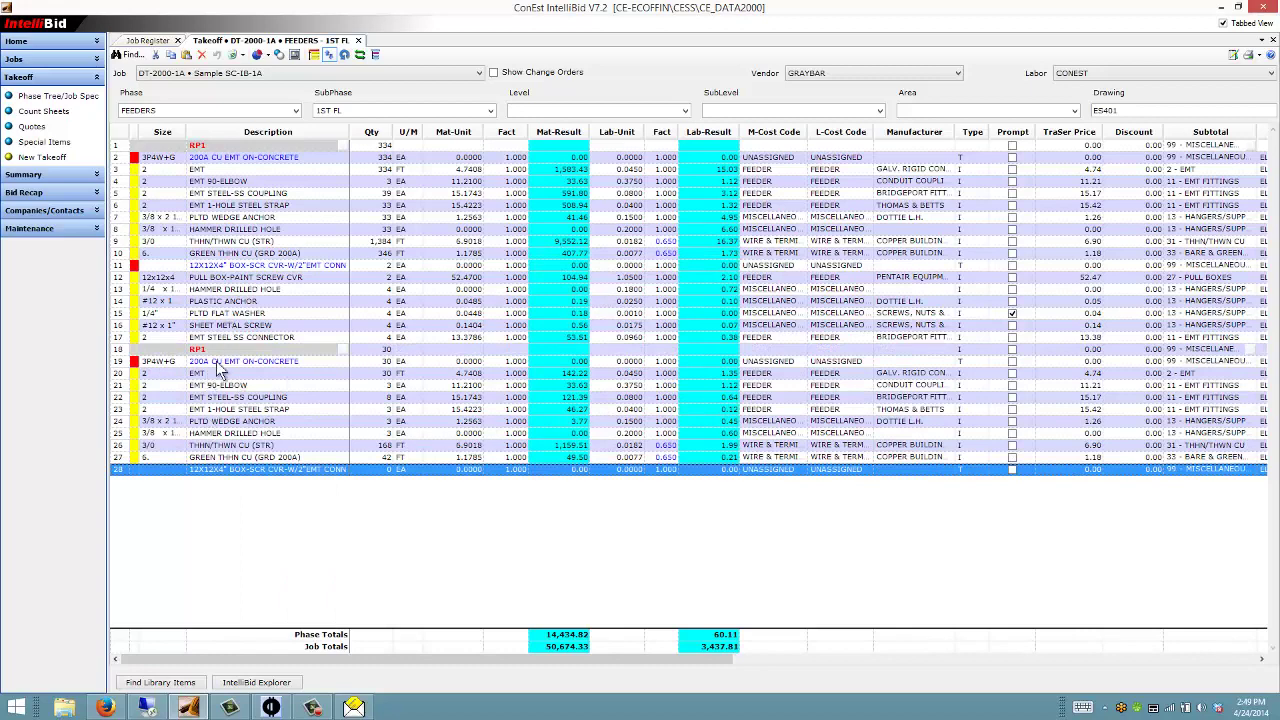
Rename the heading of the pasted RP1 rows to "RP1- 3rd fl".
{"action": "left_click", "coordinate": [218, 352]}
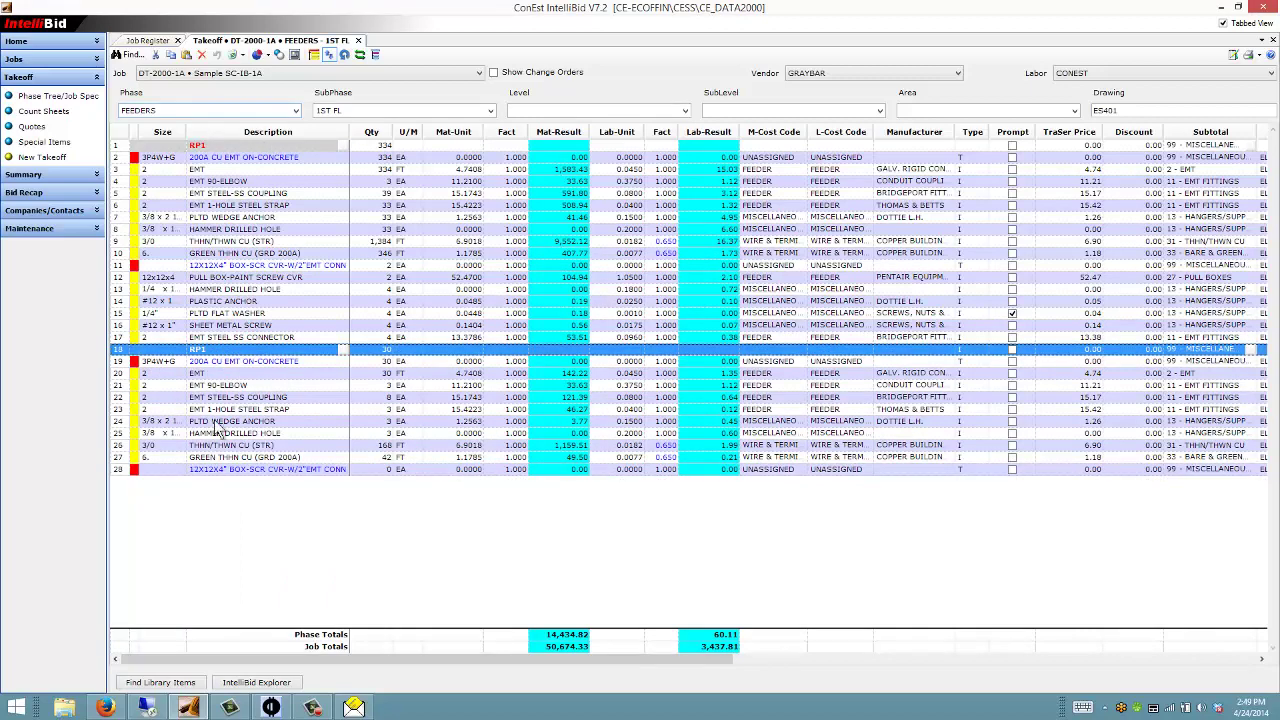
{"action": "left_click", "coordinate": [210, 349]}
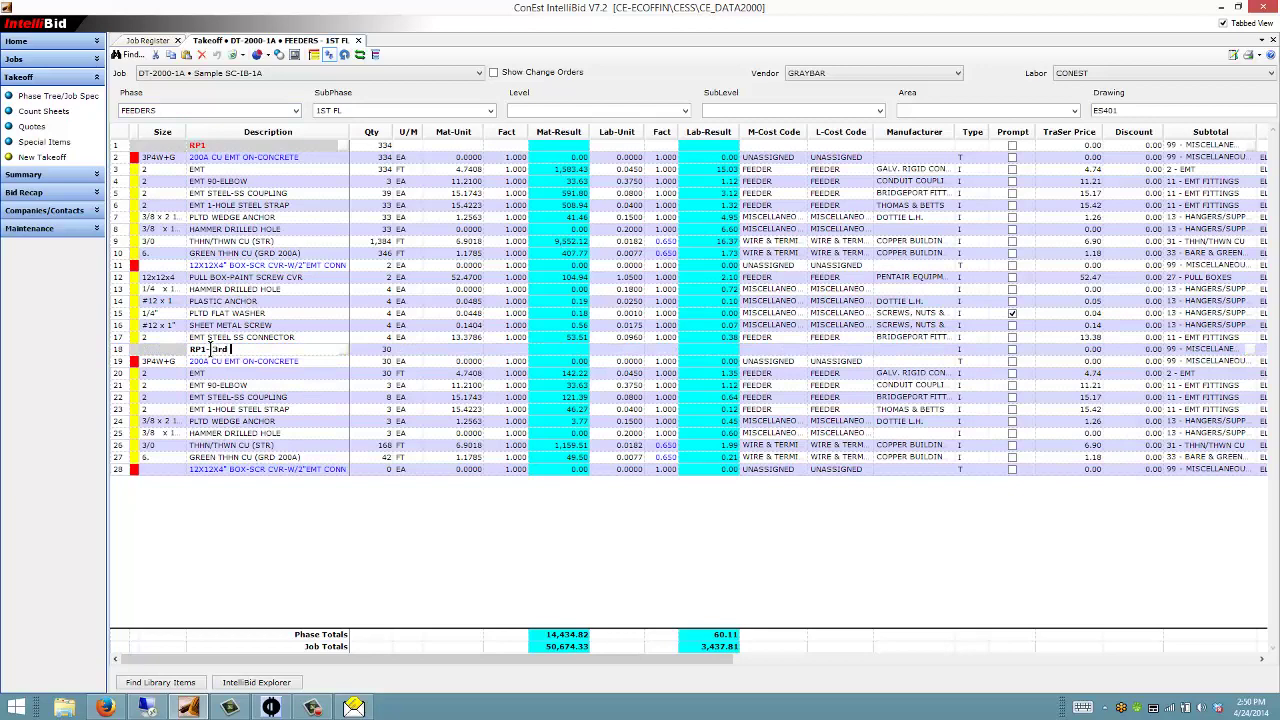
{"action": "type", "text": "- 3rd fl"}
{"action": "left_click", "coordinate": [259, 412]}
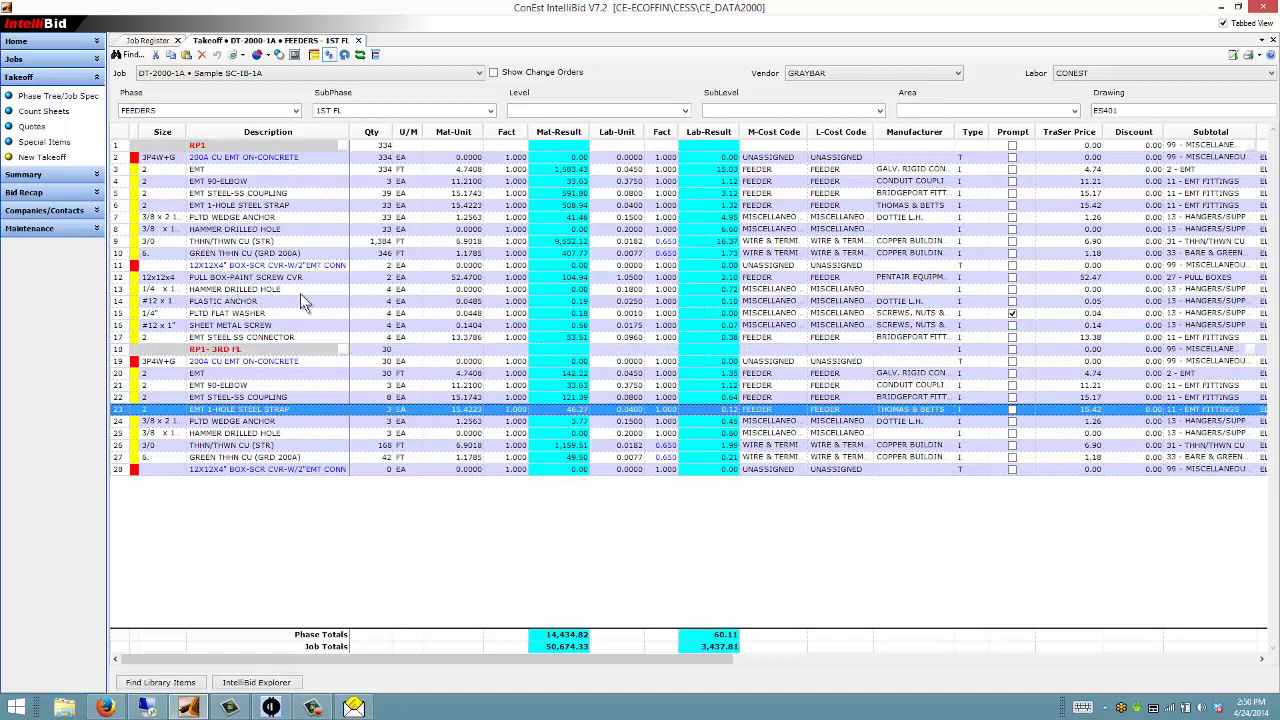
Restore the IntelliBid window, switch to SureCount, open ES403 : 3rd Fl- Systems Layout and select RP1 in the Feeders group.
{"action": "left_click", "coordinate": [1240, 8]}
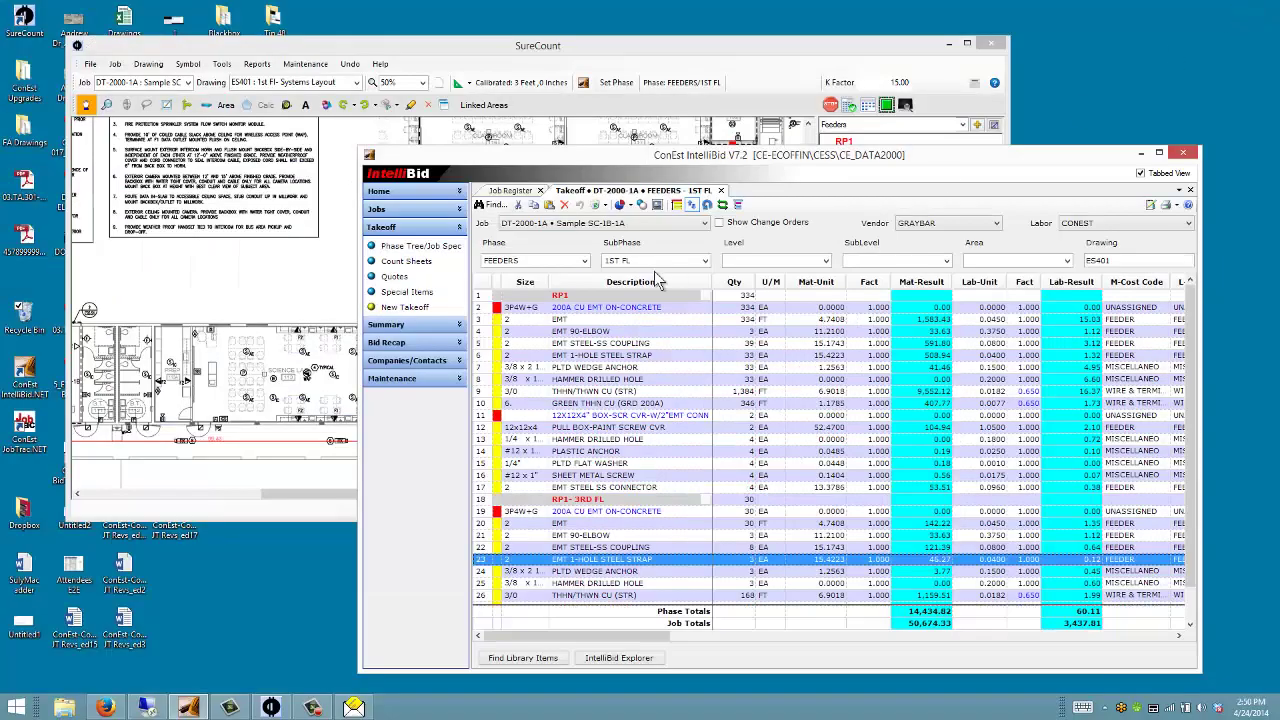
{"action": "left_click", "coordinate": [428, 150]}
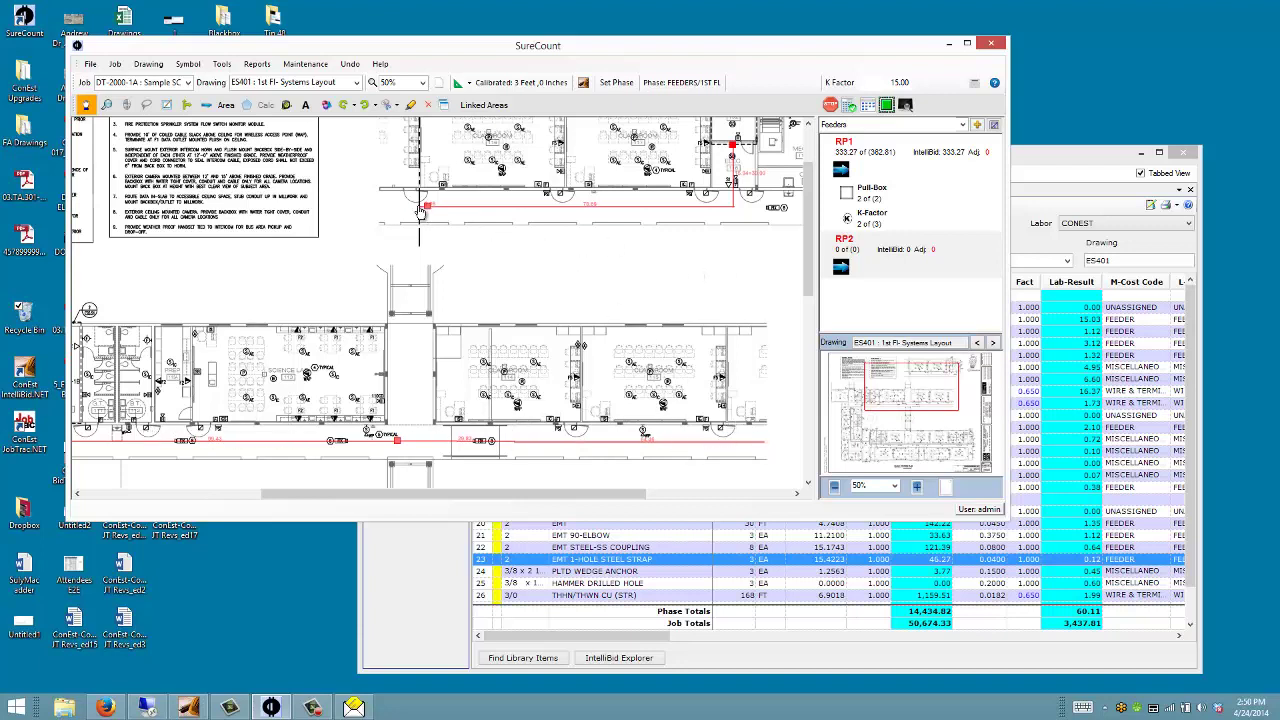
{"action": "left_click", "coordinate": [356, 82]}
{"action": "left_click", "coordinate": [305, 133]}
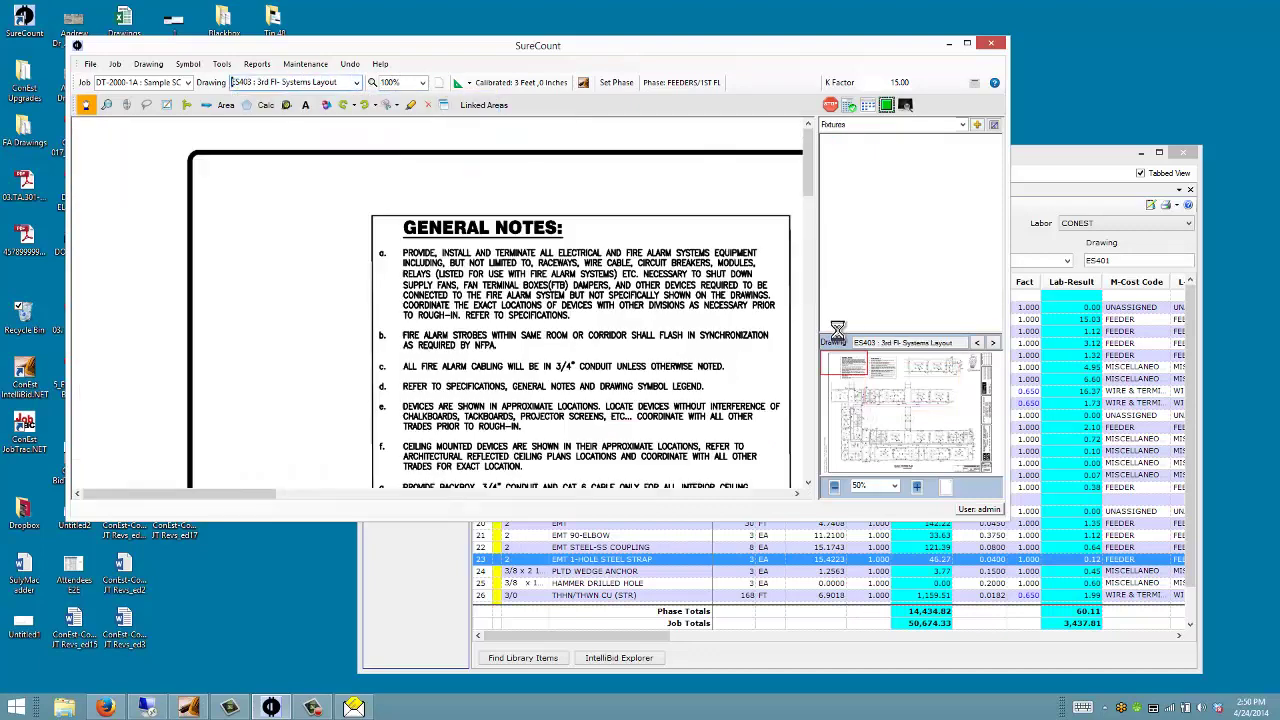
{"action": "left_click", "coordinate": [885, 124]}
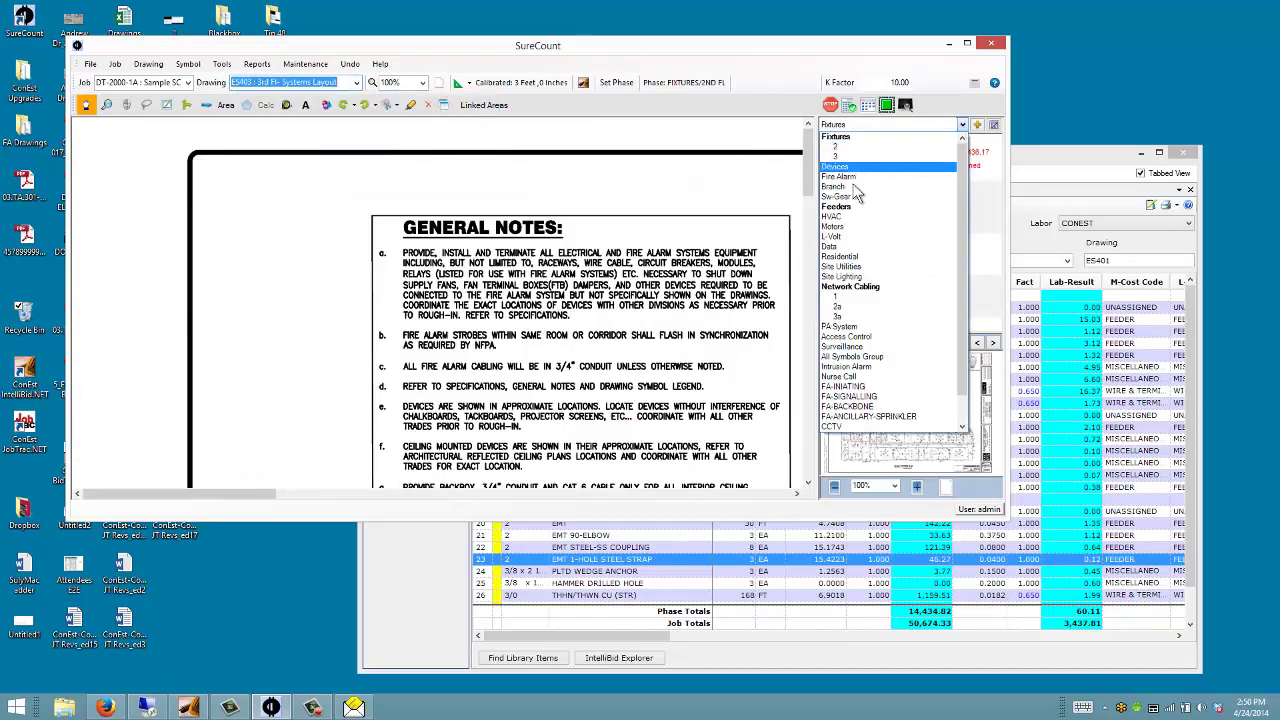
{"action": "left_click", "coordinate": [870, 214]}
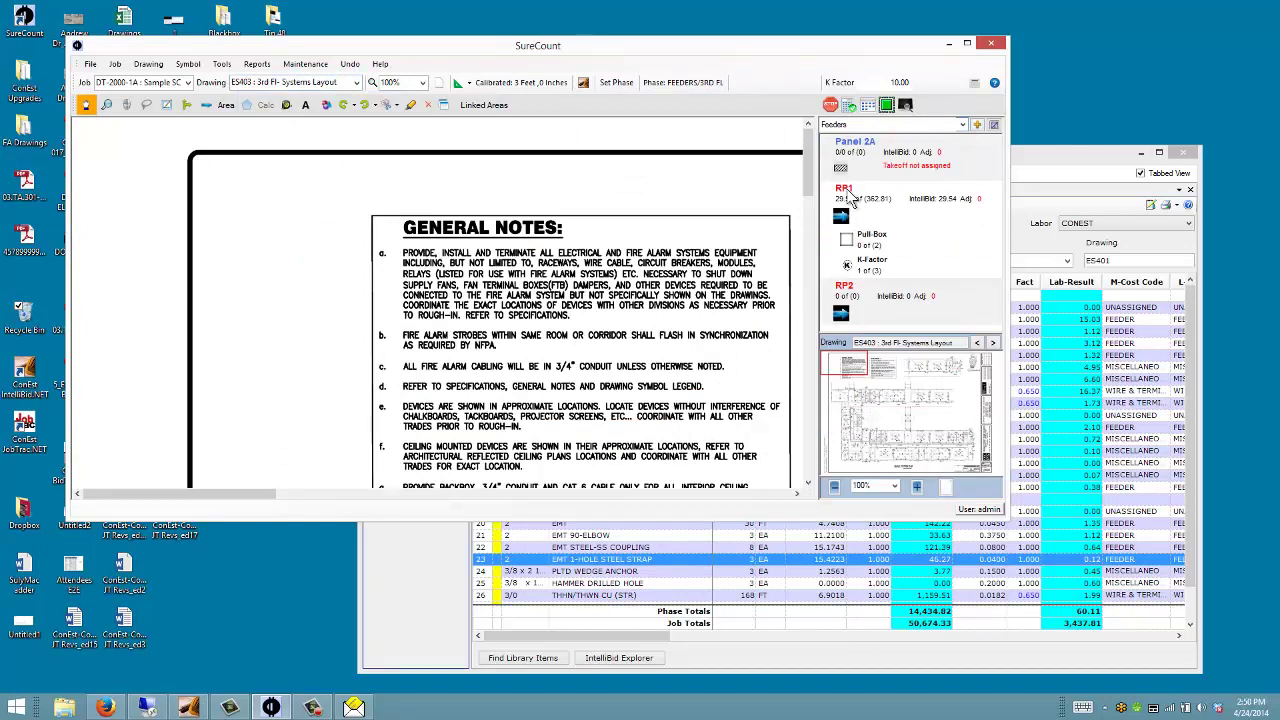
{"action": "left_click", "coordinate": [840, 216]}
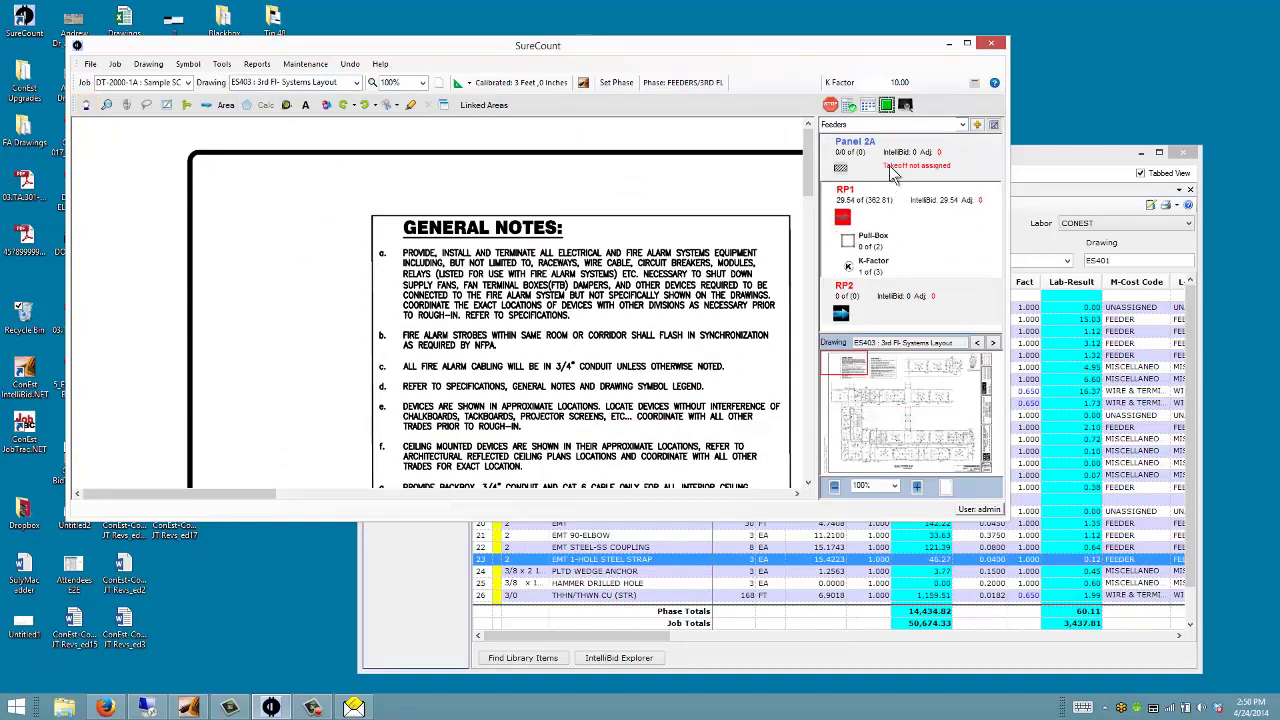
{"action": "left_click", "coordinate": [1062, 152]}
{"action": "left_click", "coordinate": [745, 80]}
{"action": "left_click", "coordinate": [313, 707]}
{"action": "left_click", "coordinate": [318, 708]}
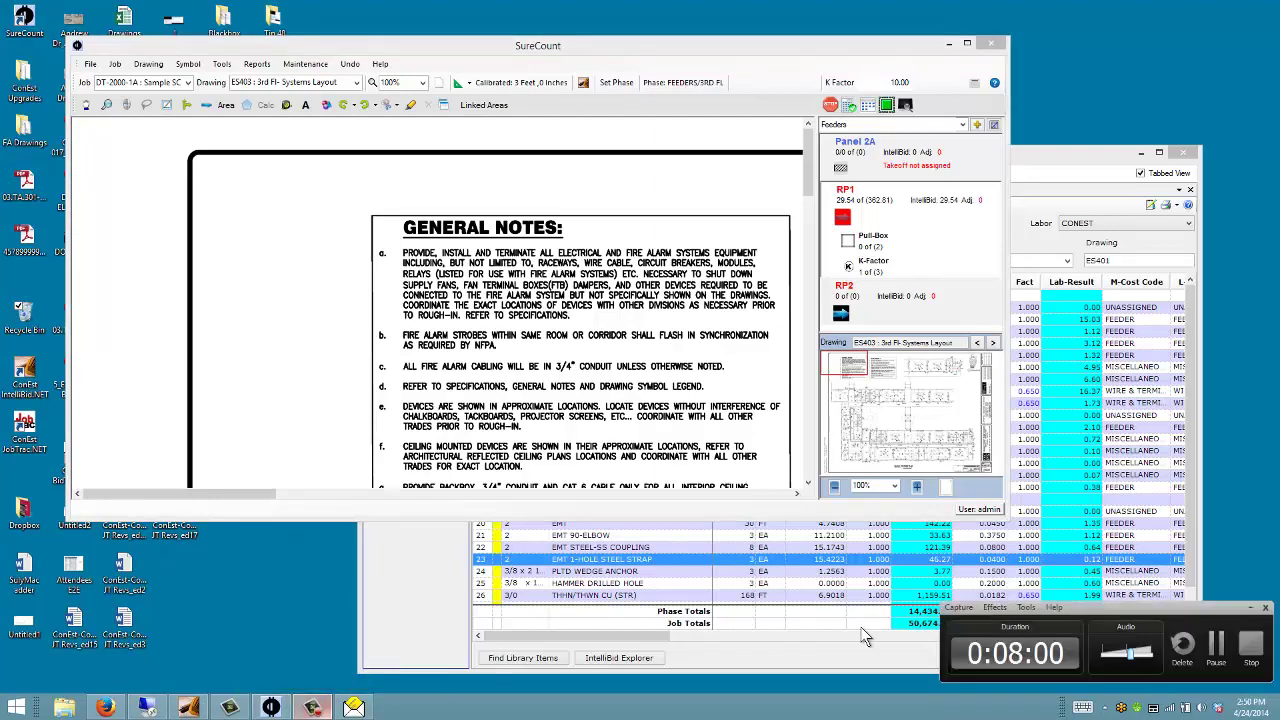